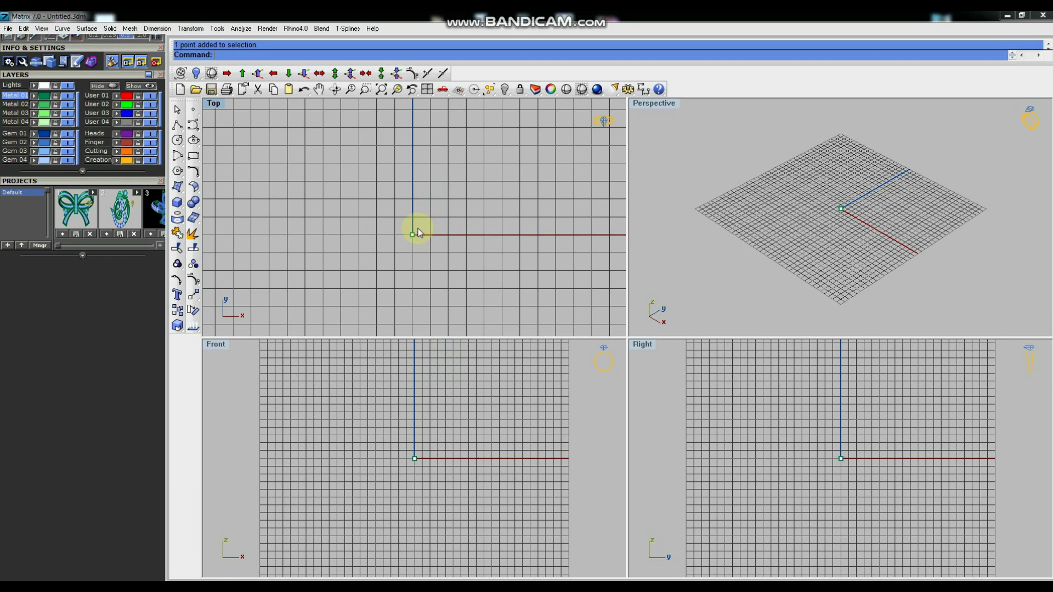
- Hide the construction grid in the Top, Perspective, Right and Front viewports
{"action": "left_click", "coordinate": [772, 257]}
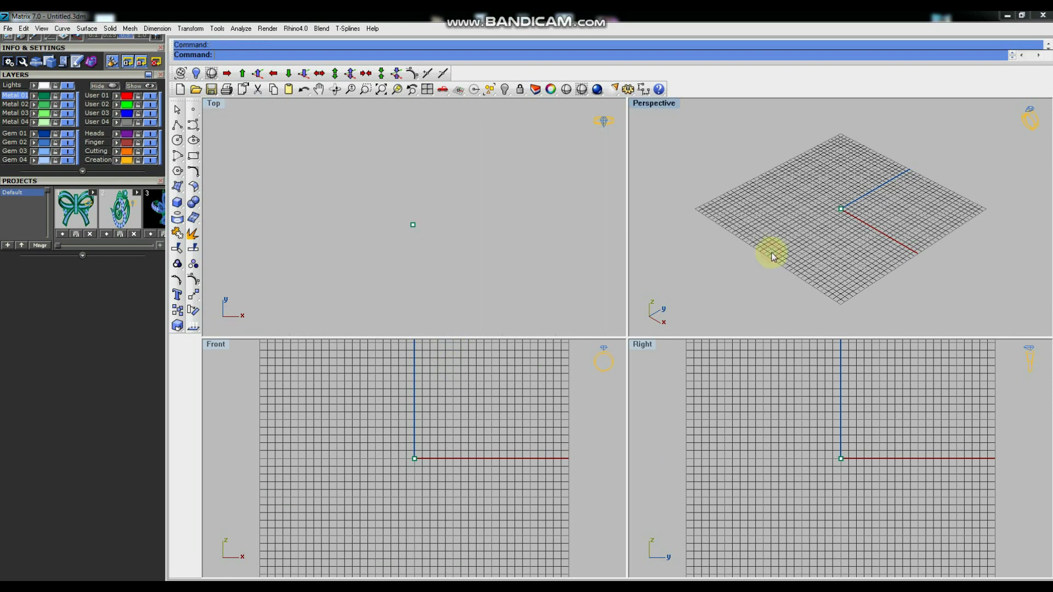
{"action": "key", "text": "F7"}
{"action": "left_click", "coordinate": [783, 483]}
{"action": "key", "text": "F7"}
{"action": "left_click", "coordinate": [516, 453]}
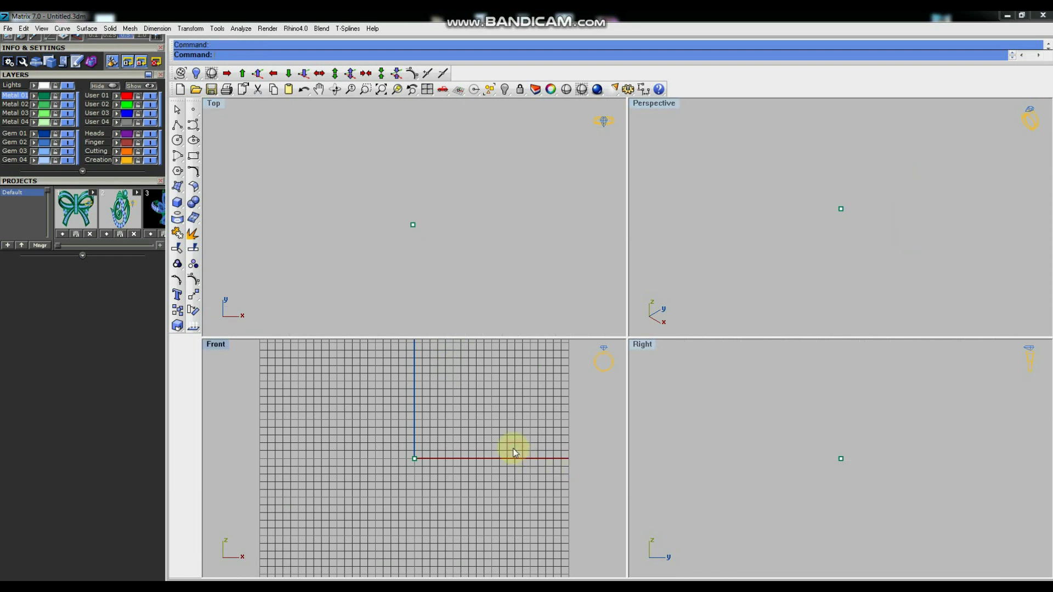
{"action": "key", "text": "F7"}
{"action": "left_click", "coordinate": [406, 236]}
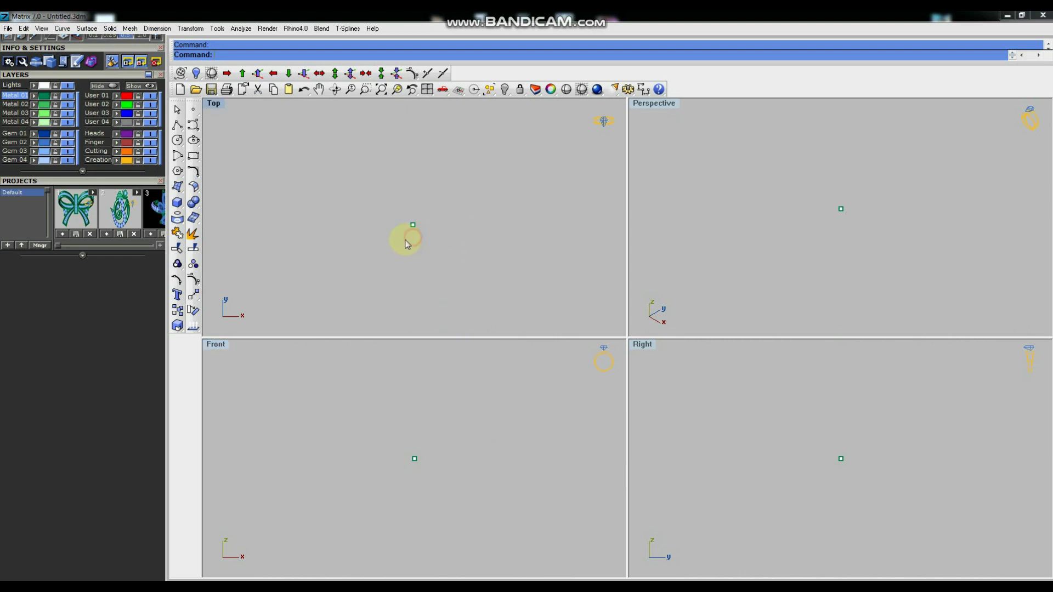
{"action": "left_click_drag", "start_coordinate": [480, 202], "coordinate": [467, 229]}
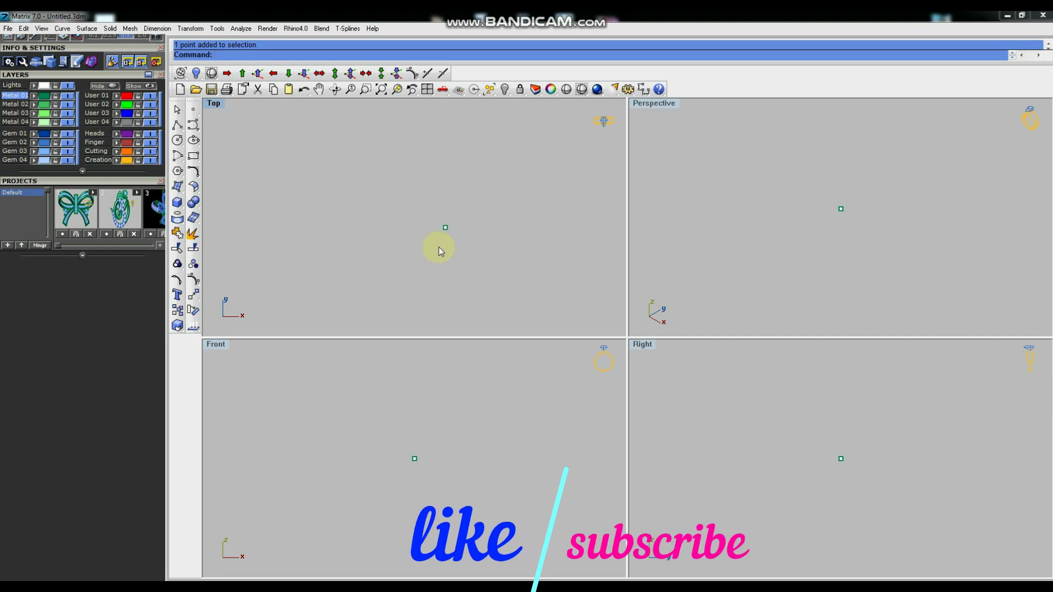
{"action": "left_click_drag", "start_coordinate": [439, 251], "coordinate": [438, 267]}
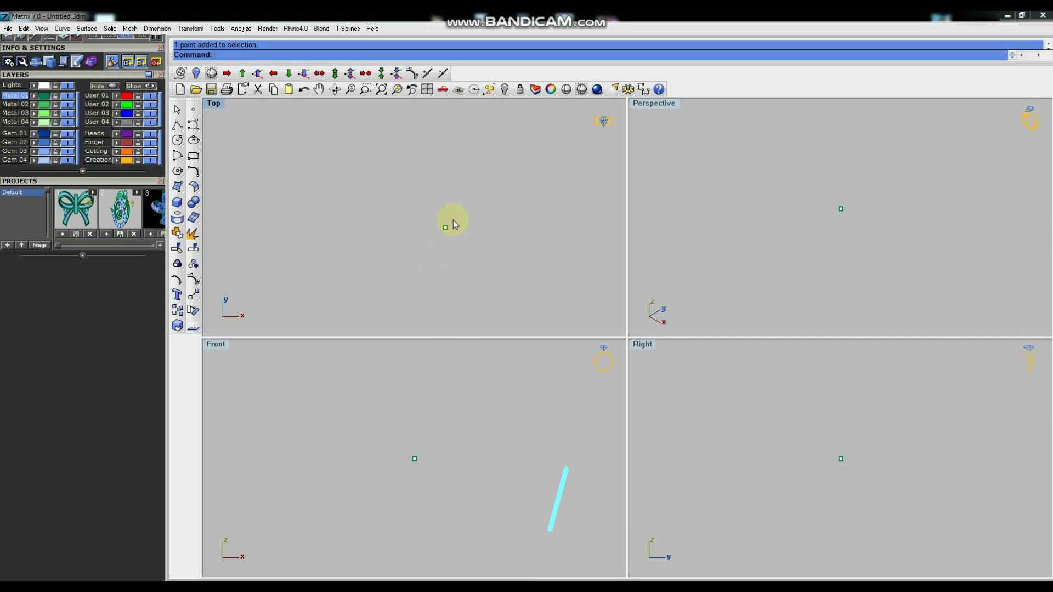
{"action": "left_click_drag", "start_coordinate": [479, 216], "coordinate": [448, 199]}
{"action": "left_click_drag", "start_coordinate": [422, 221], "coordinate": [407, 235]}
{"action": "key", "text": "alt+Right"}
{"action": "key", "text": "alt+Down"}
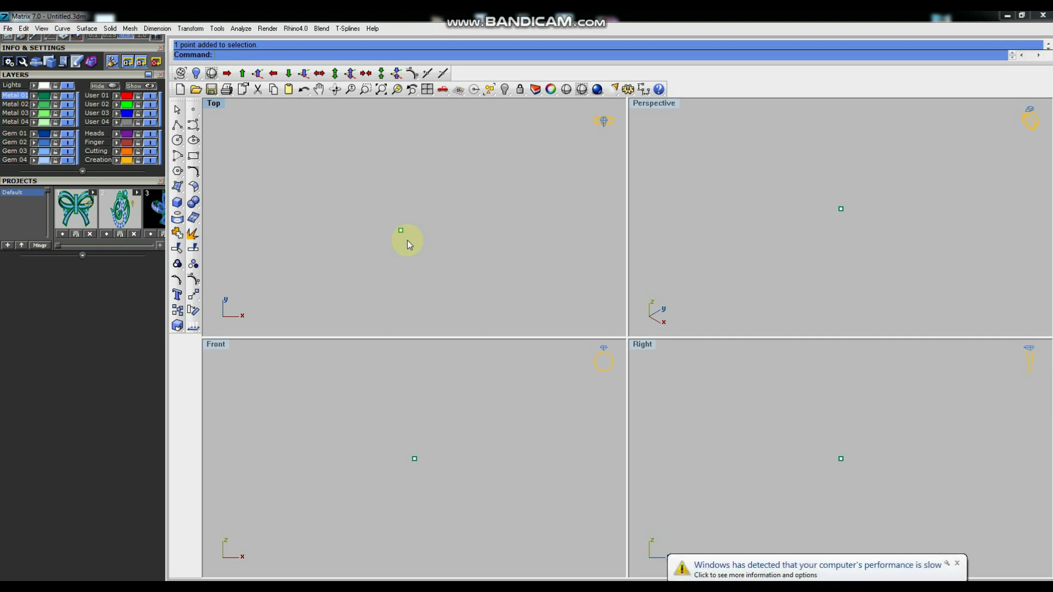
{"action": "left_click", "coordinate": [957, 563]}
{"action": "key", "text": "alt+Left"}
{"action": "key", "text": "alt+Down"}
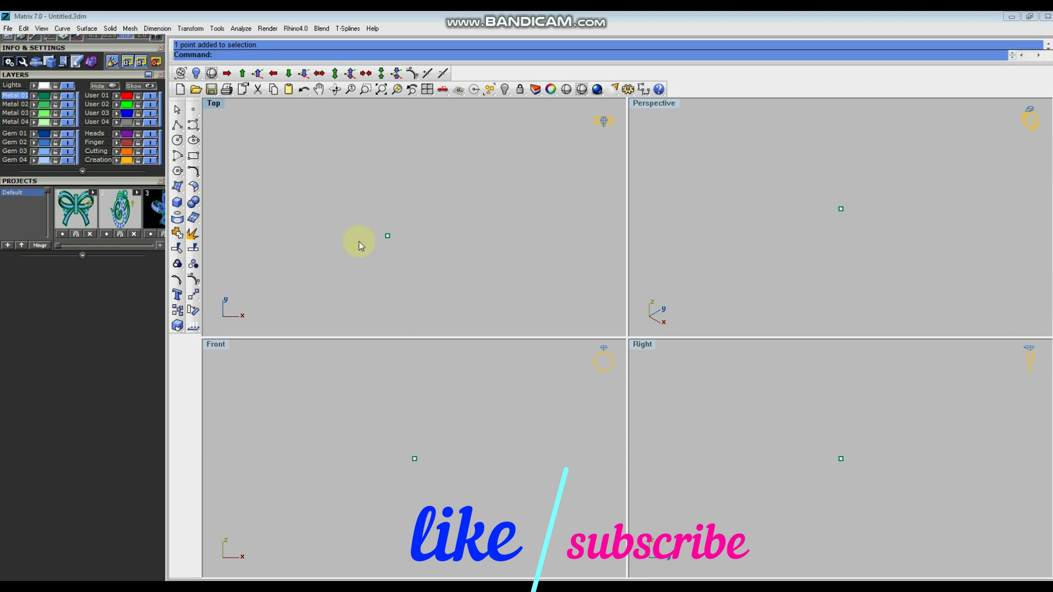
{"action": "mouse_move", "coordinate": [385, 243]}
{"action": "left_mouse_down"}
{"action": "mouse_move", "coordinate": [419, 239]}
{"action": "mouse_move", "coordinate": [370, 244]}
{"action": "left_mouse_up"}
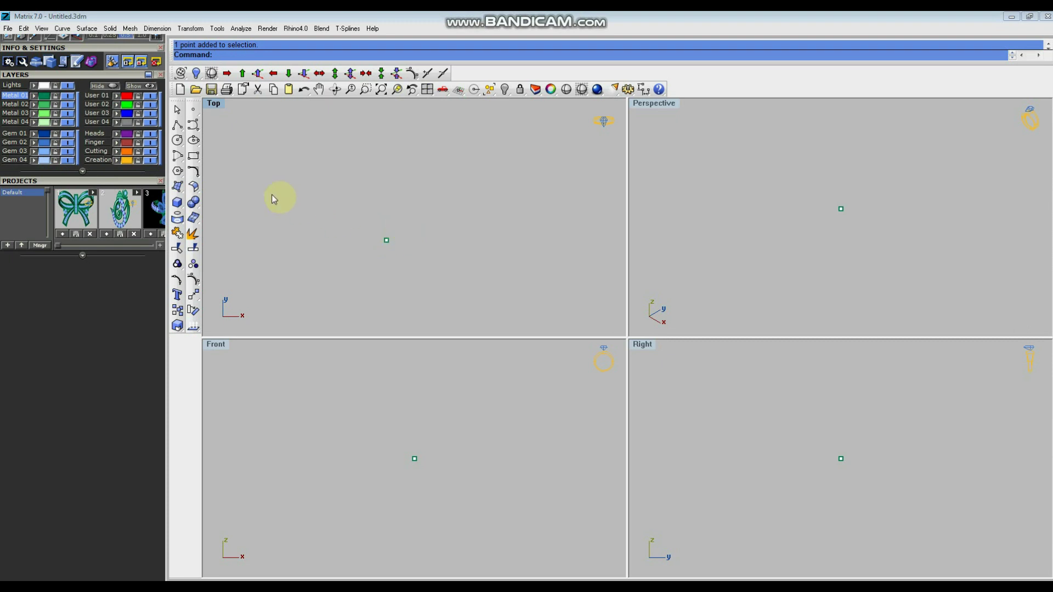
- Draw a horizontal line from its midpoint at the origin in the Top view, extending 10 to each side
{"action": "left_click", "coordinate": [177, 125]}
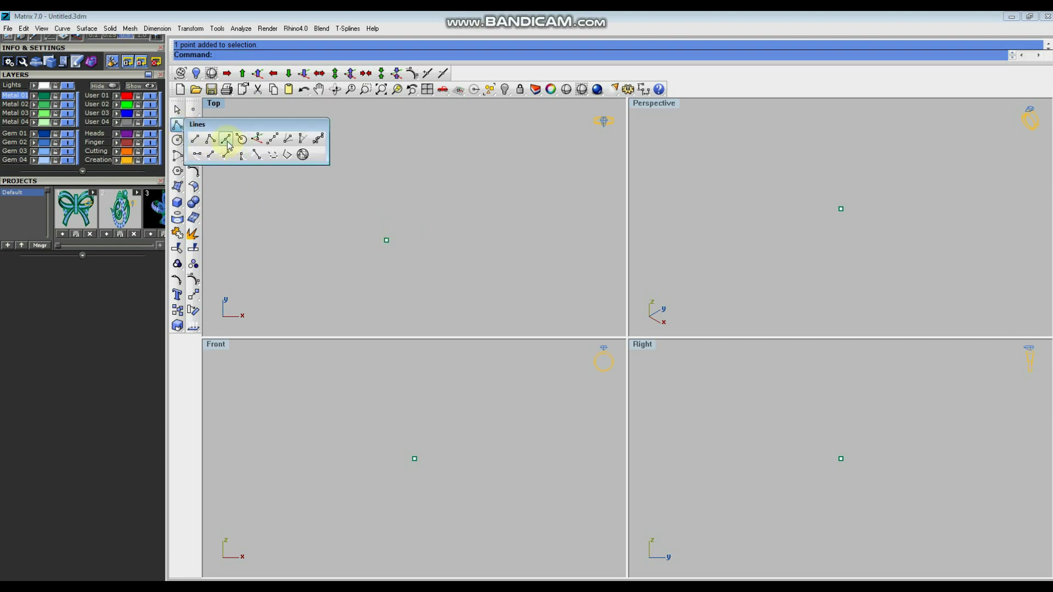
{"action": "left_click", "coordinate": [227, 142]}
{"action": "type", "text": "0"}
{"action": "key", "text": "Return"}
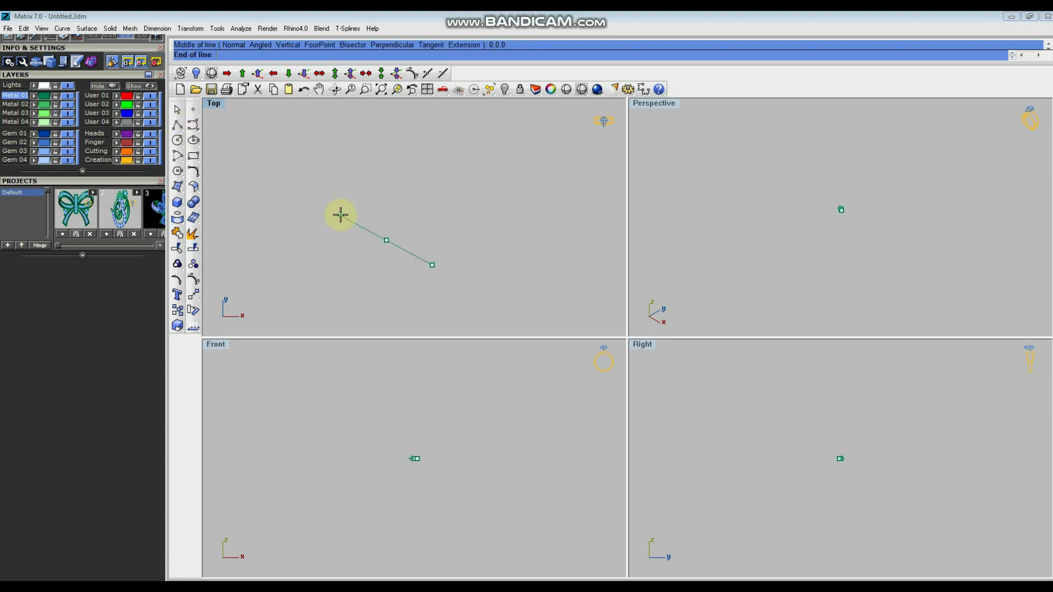
{"action": "type", "text": "10"}
{"action": "key", "text": "Return"}
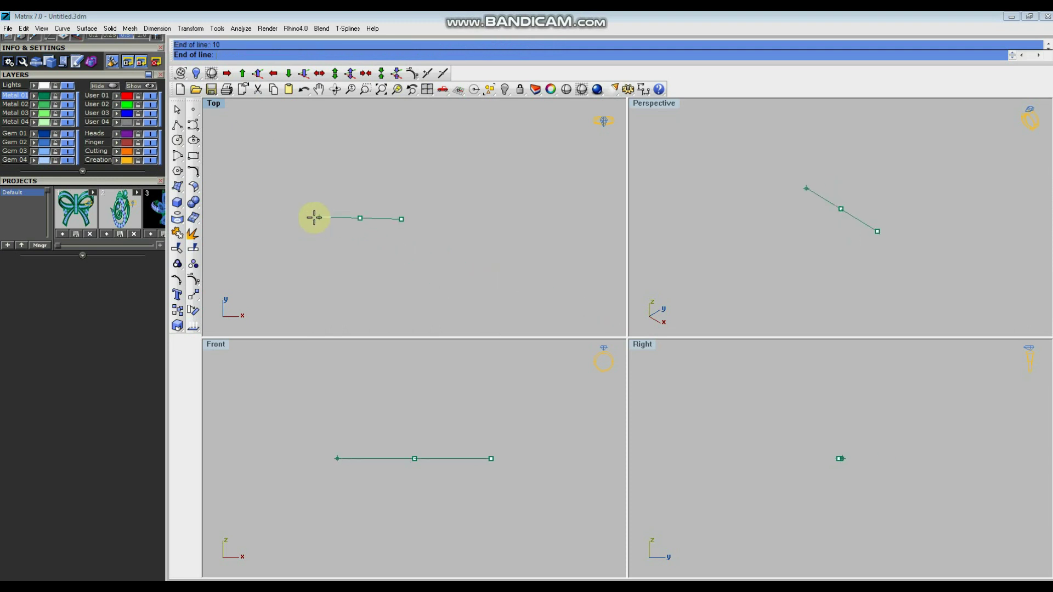
{"action": "left_click", "coordinate": [307, 218]}
{"action": "left_click", "coordinate": [430, 226]}
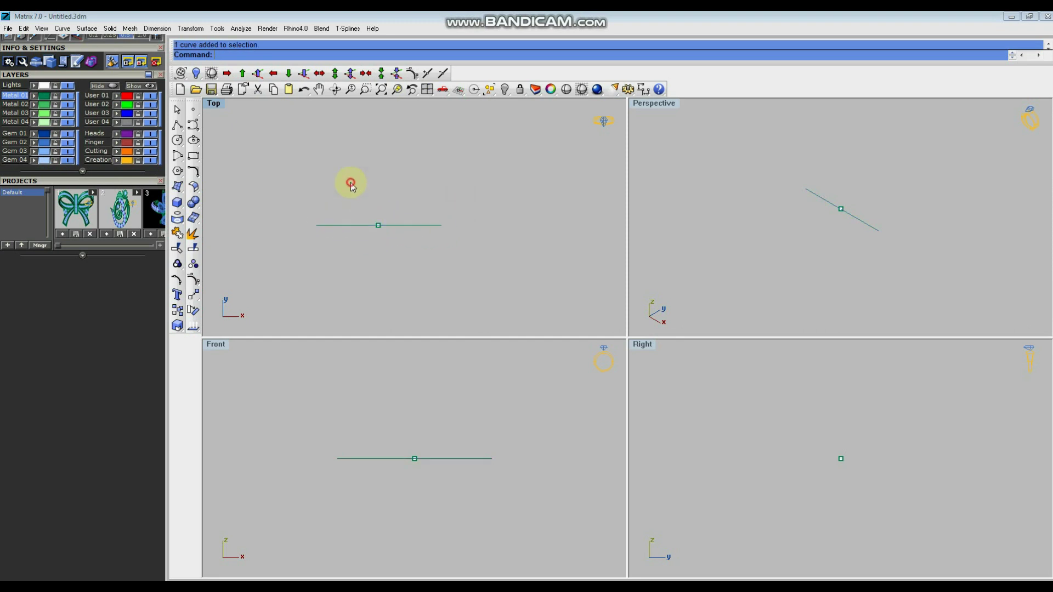
- Draw a vertical square centred on the line's positive-X end, entering 1 for the length and keeping the width equal
{"action": "left_click", "coordinate": [193, 155]}
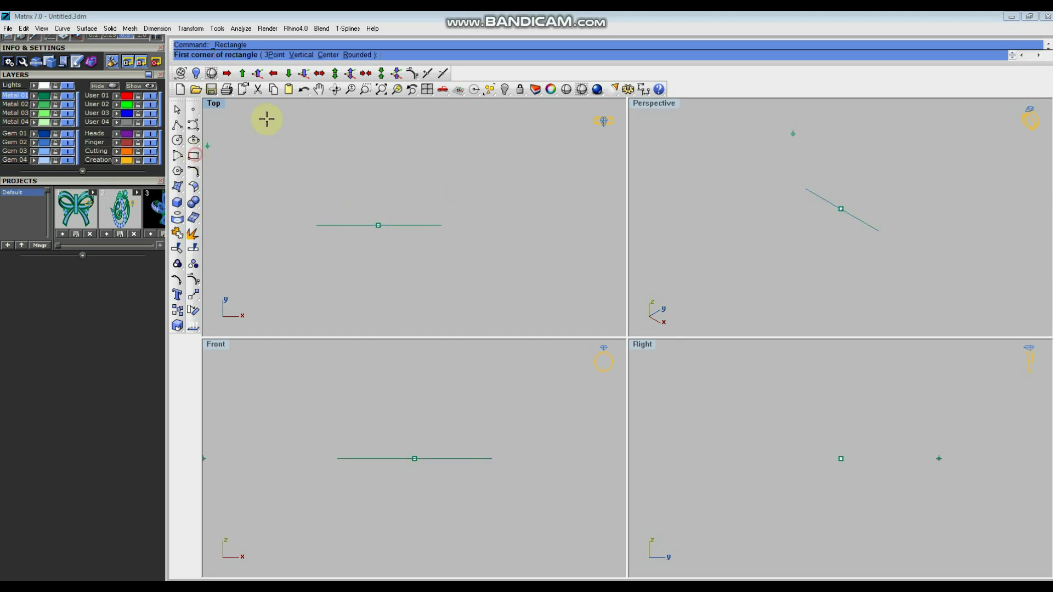
{"action": "left_click", "coordinate": [328, 56]}
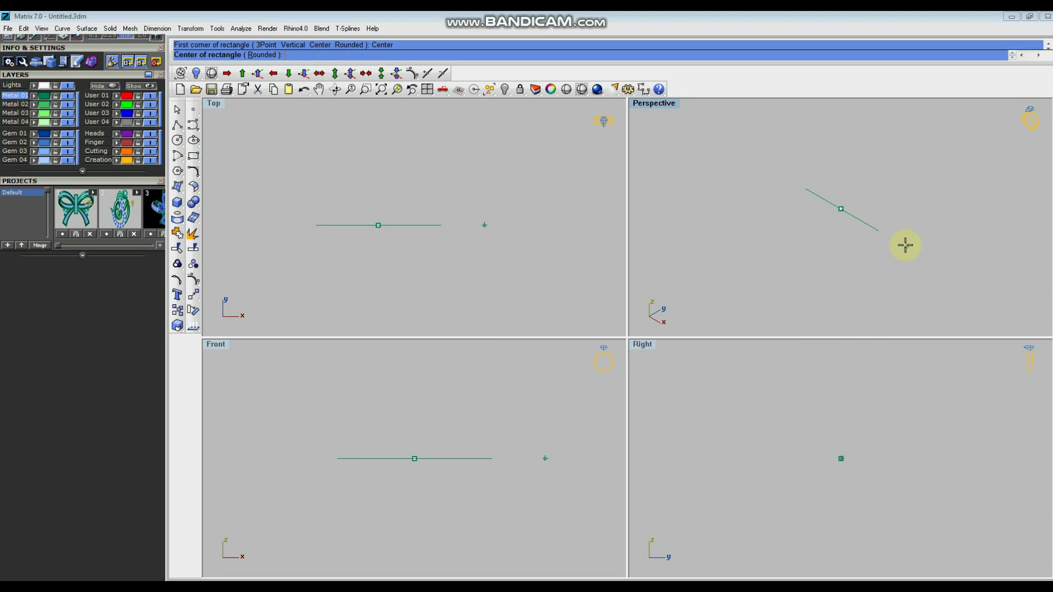
{"action": "left_click", "coordinate": [848, 214]}
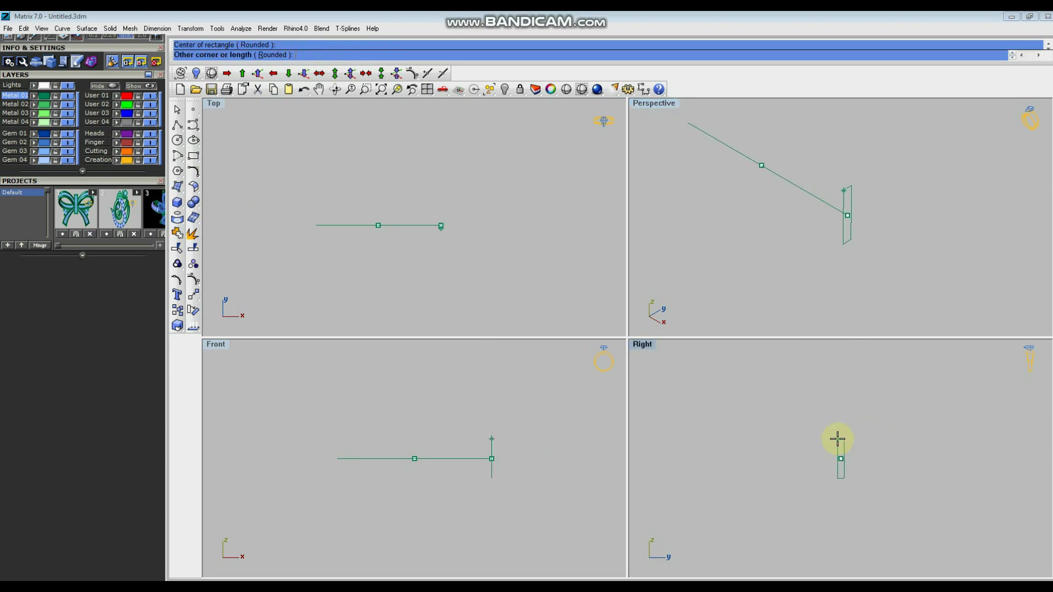
{"action": "type", "text": "1"}
{"action": "key", "text": "Return"}
{"action": "key", "text": "Return"}
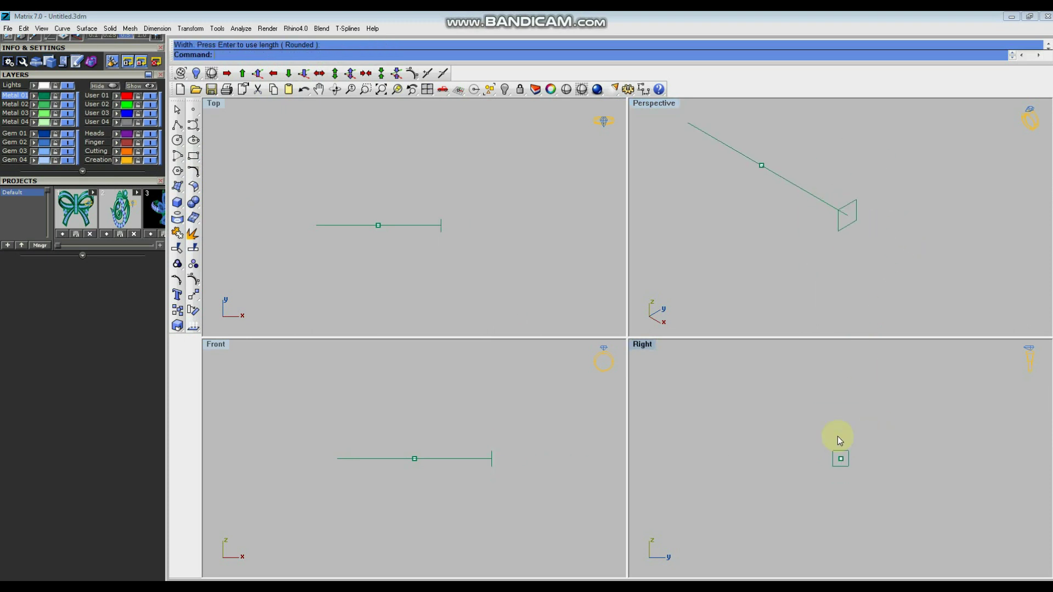
{"action": "left_click", "coordinate": [860, 449]}
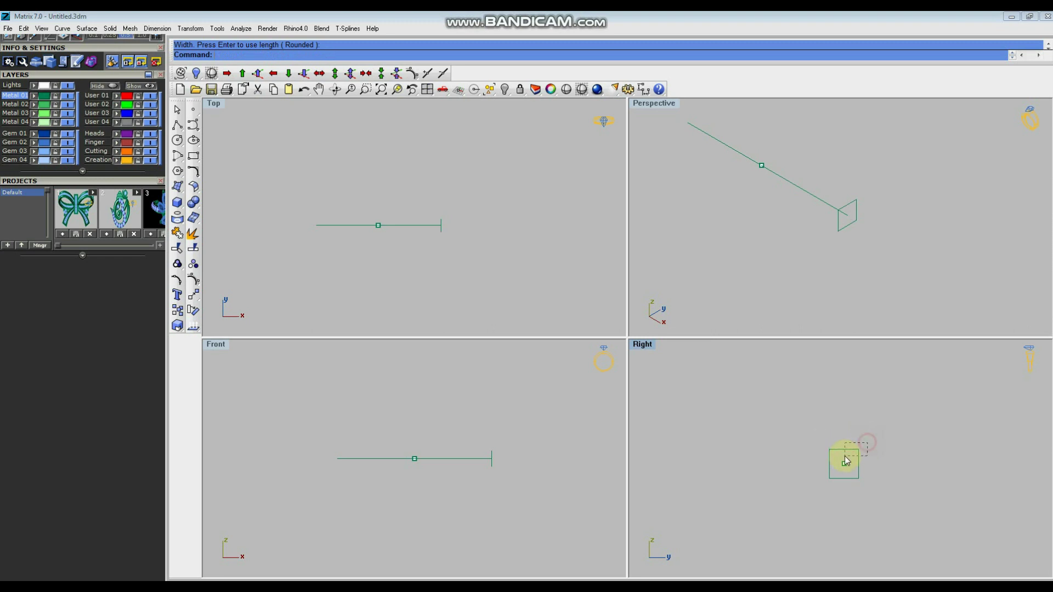
- Extrude the square as a capped solid in one direction only, up to the line's opposite end, with Near snapping enabled
{"action": "left_click", "coordinate": [177, 202]}
{"action": "left_click", "coordinate": [279, 233]}
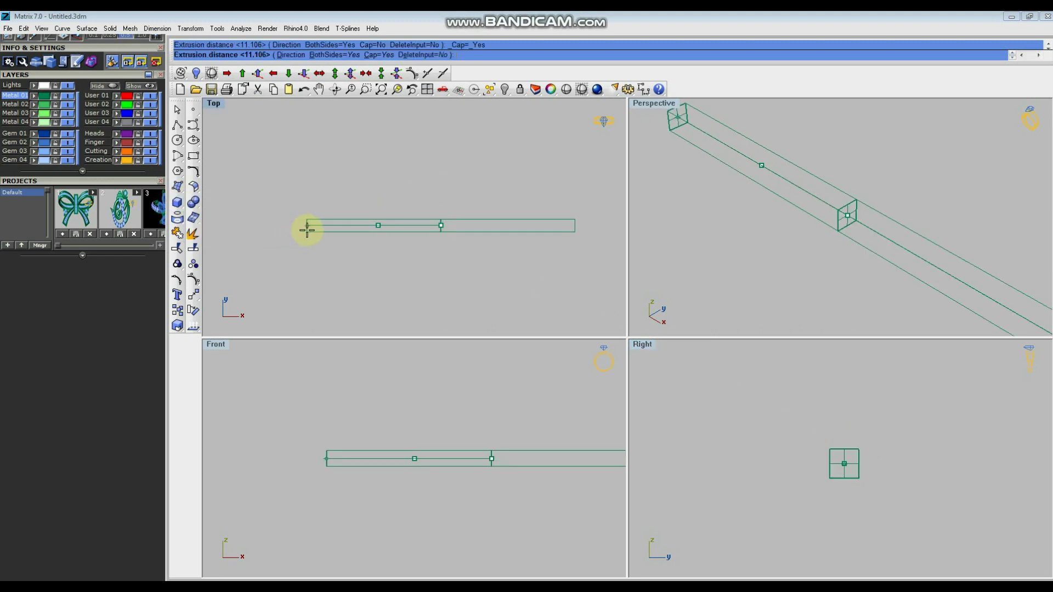
{"action": "type", "text": "b"}
{"action": "key", "text": "Return"}
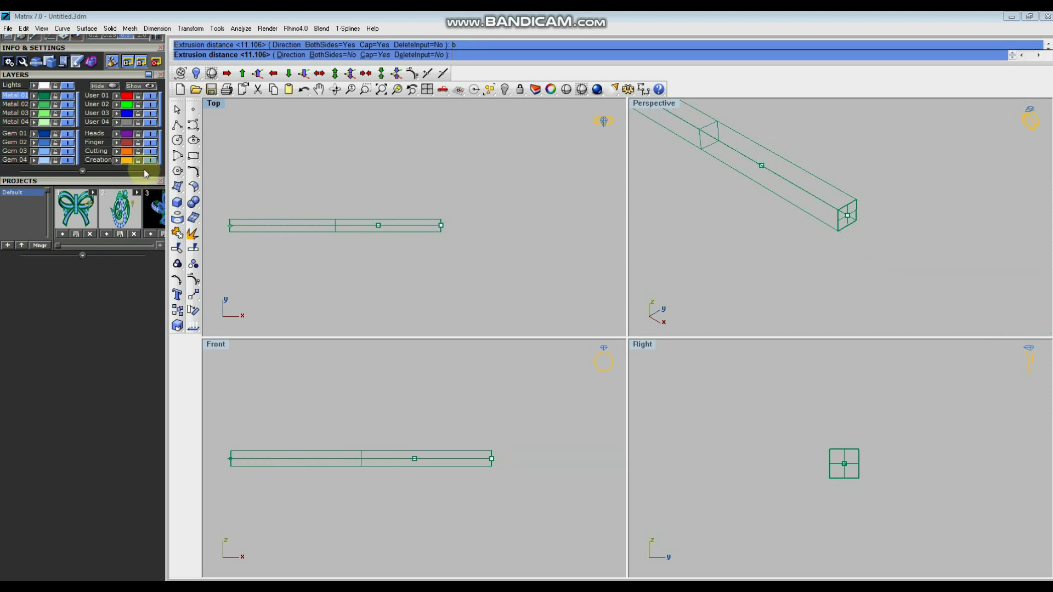
{"action": "scroll", "coordinate": [106, 208], "scroll_direction": "up", "scroll_amount": 2}
{"action": "scroll", "coordinate": [106, 242], "scroll_direction": "up", "scroll_amount": 1}
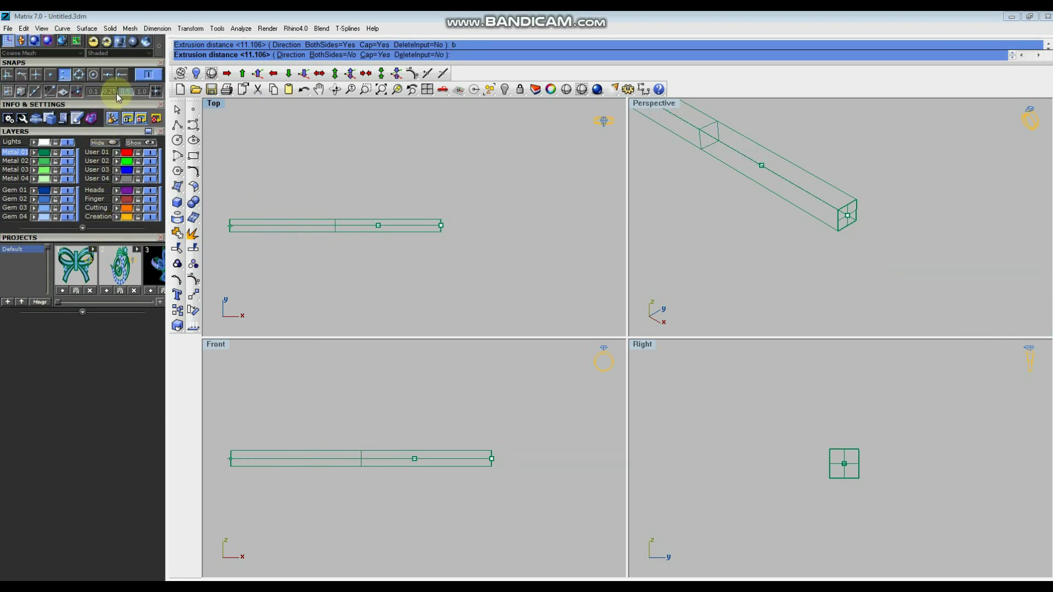
{"action": "left_click", "coordinate": [122, 77]}
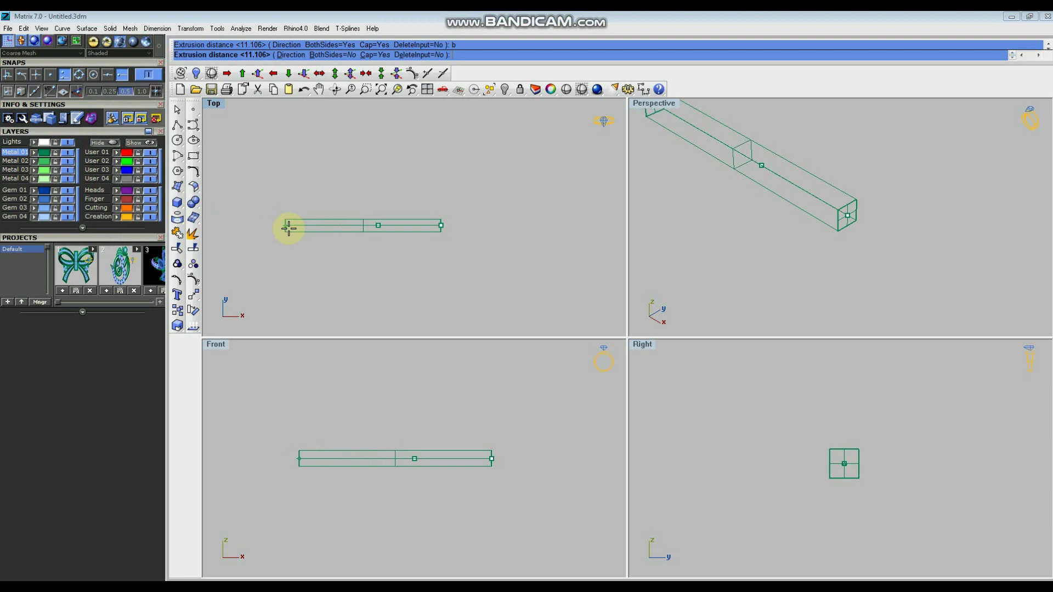
{"action": "left_click", "coordinate": [315, 224]}
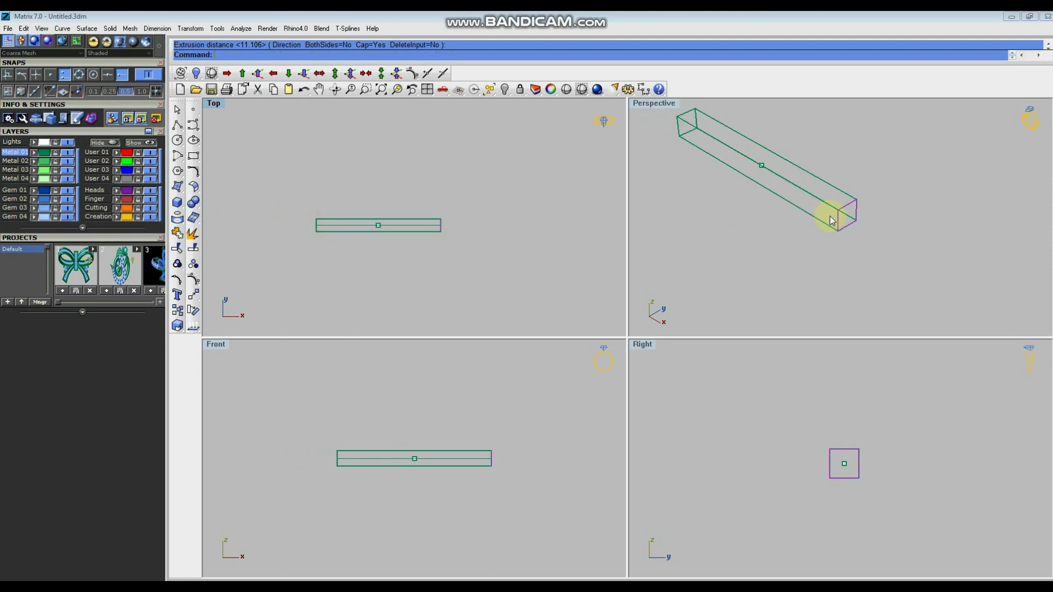
- Show the extruded bar shaded in the Perspective view and orbit around it
{"action": "left_click", "coordinate": [747, 241]}
{"action": "right_click_drag", "start_coordinate": [745, 240], "coordinate": [699, 117]}
{"action": "left_click", "coordinate": [582, 89]}
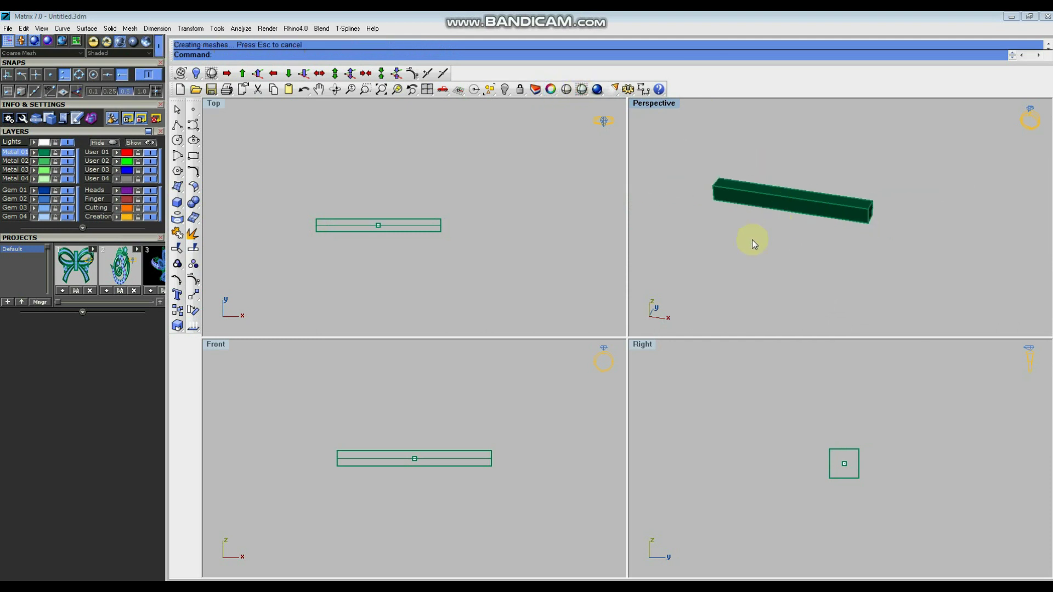
{"action": "mouse_move", "coordinate": [765, 233]}
{"action": "right_mouse_down"}
{"action": "mouse_move", "coordinate": [811, 203]}
{"action": "mouse_move", "coordinate": [833, 216]}
{"action": "right_mouse_up"}
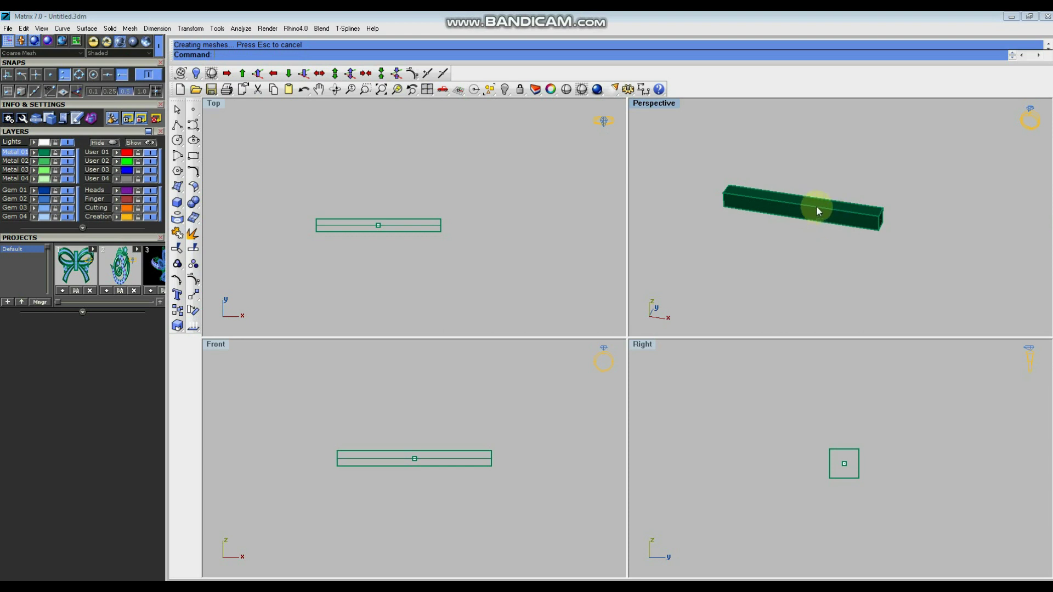
{"action": "scroll", "coordinate": [817, 212], "scroll_direction": "up", "scroll_amount": 5}
{"action": "left_click", "coordinate": [831, 229]}
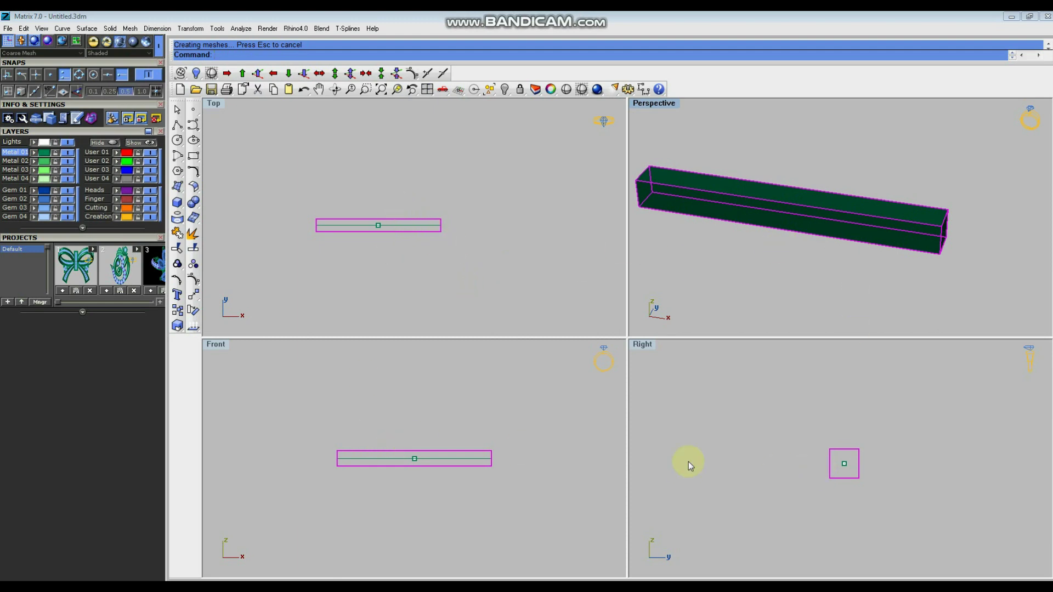
{"action": "scroll", "coordinate": [865, 273], "scroll_direction": "down", "scroll_amount": 3}
{"action": "left_click", "coordinate": [771, 265]}
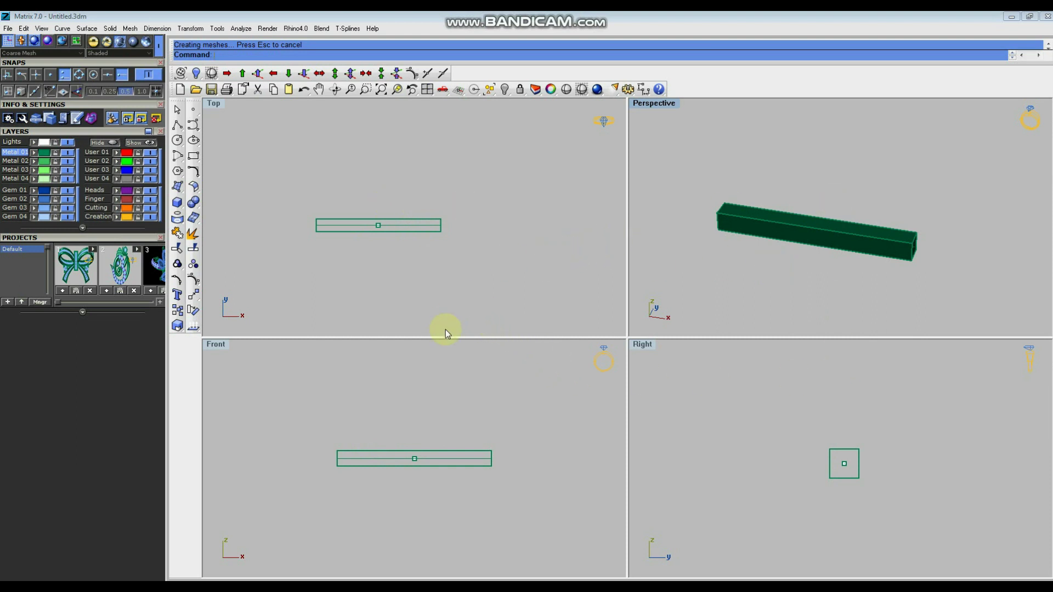
{"action": "scroll", "coordinate": [463, 438], "scroll_direction": "up", "scroll_amount": 2}
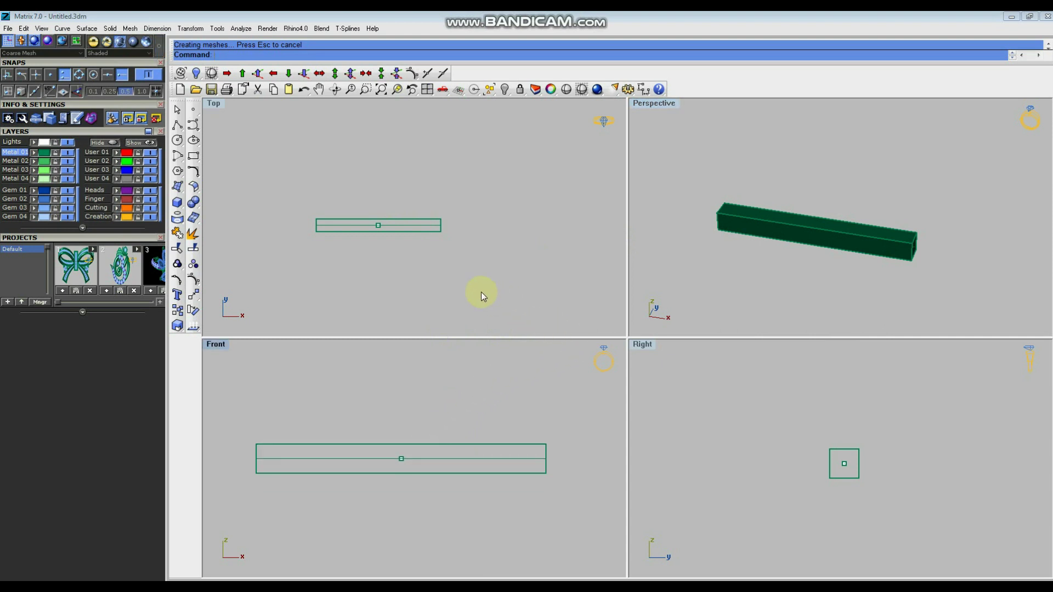
{"action": "scroll", "coordinate": [480, 291], "scroll_direction": "down", "scroll_amount": 1}
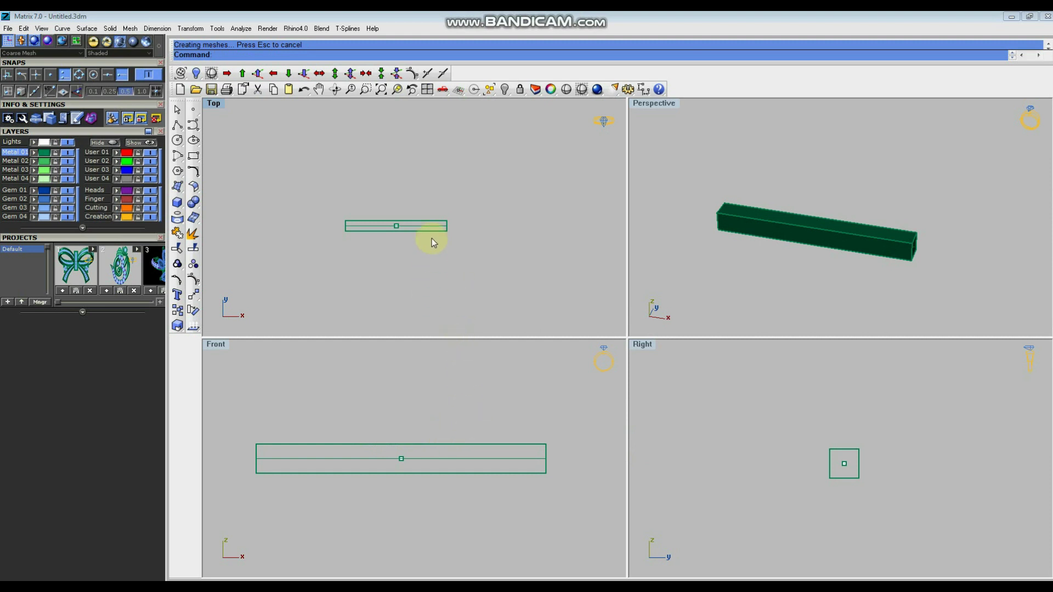
{"action": "scroll", "coordinate": [456, 231], "scroll_direction": "up", "scroll_amount": 3}
{"action": "scroll", "coordinate": [466, 231], "scroll_direction": "down", "scroll_amount": 3}
{"action": "scroll", "coordinate": [462, 237], "scroll_direction": "up", "scroll_amount": 4}
- Start the Twist command on the bar and set the twist axis start at the centre line's positive-X end
{"action": "left_click", "coordinate": [458, 227]}
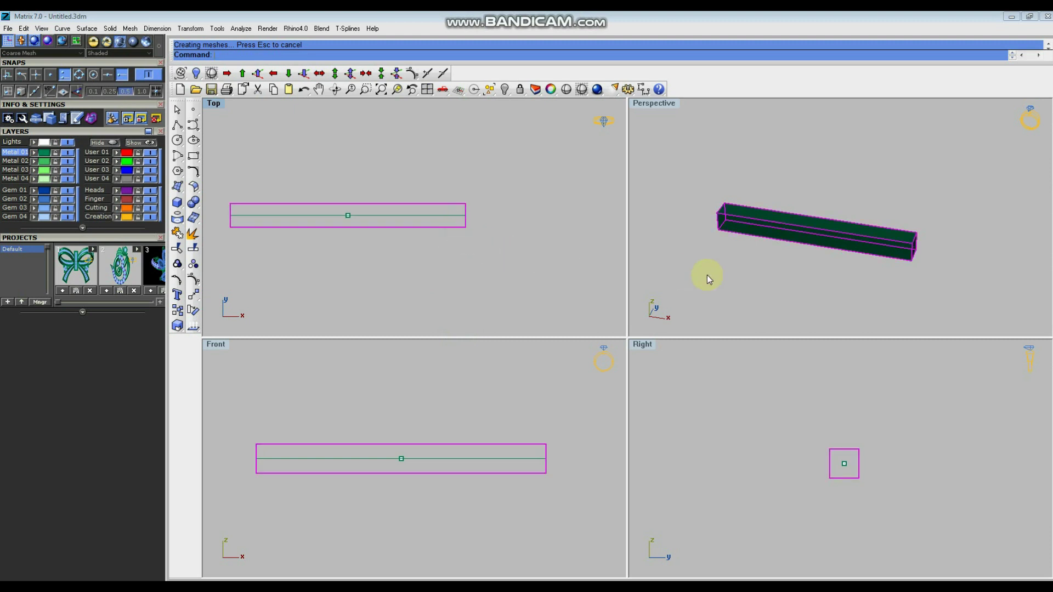
{"action": "scroll", "coordinate": [385, 239], "scroll_direction": "down", "scroll_amount": 2}
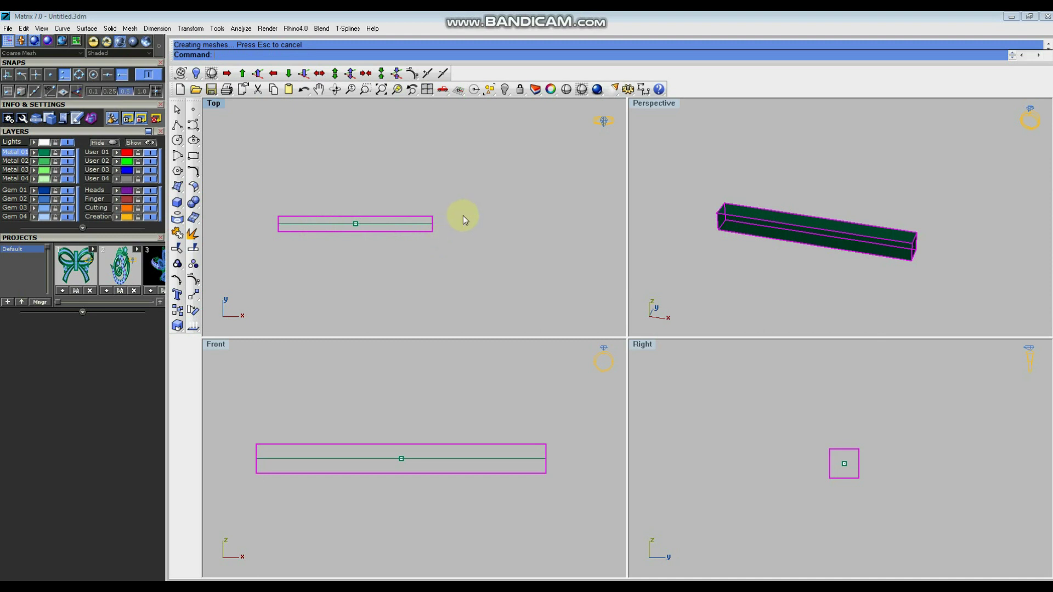
{"action": "type", "text": "Twist"}
{"action": "key", "text": "Return"}
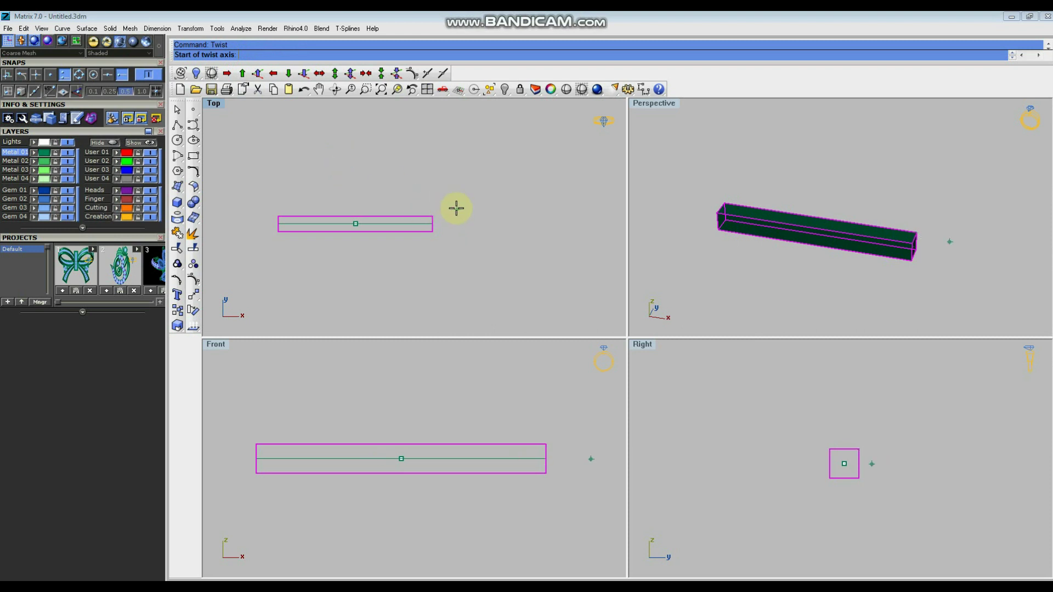
{"action": "scroll", "coordinate": [515, 230], "scroll_direction": "down", "scroll_amount": 4}
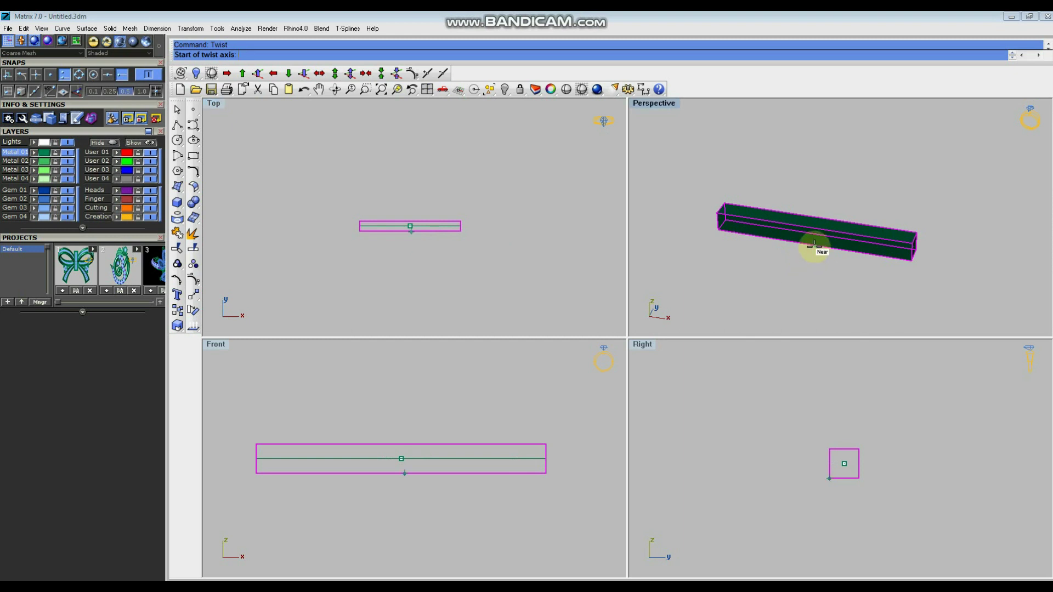
{"action": "scroll", "coordinate": [877, 239], "scroll_direction": "up", "scroll_amount": 5}
{"action": "scroll", "coordinate": [890, 238], "scroll_direction": "down", "scroll_amount": 5}
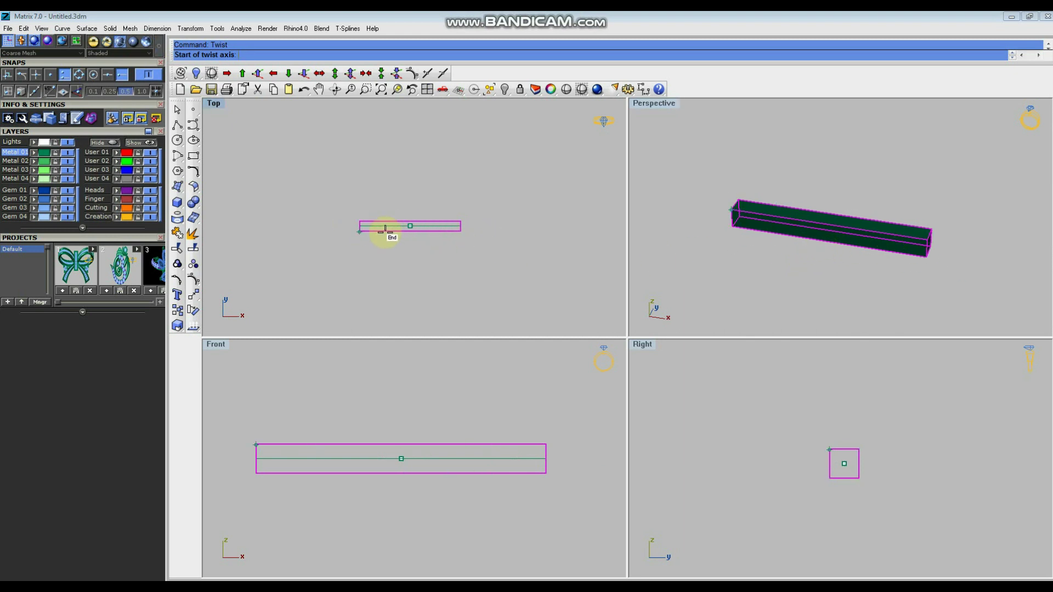
{"action": "scroll", "coordinate": [417, 236], "scroll_direction": "up", "scroll_amount": 2}
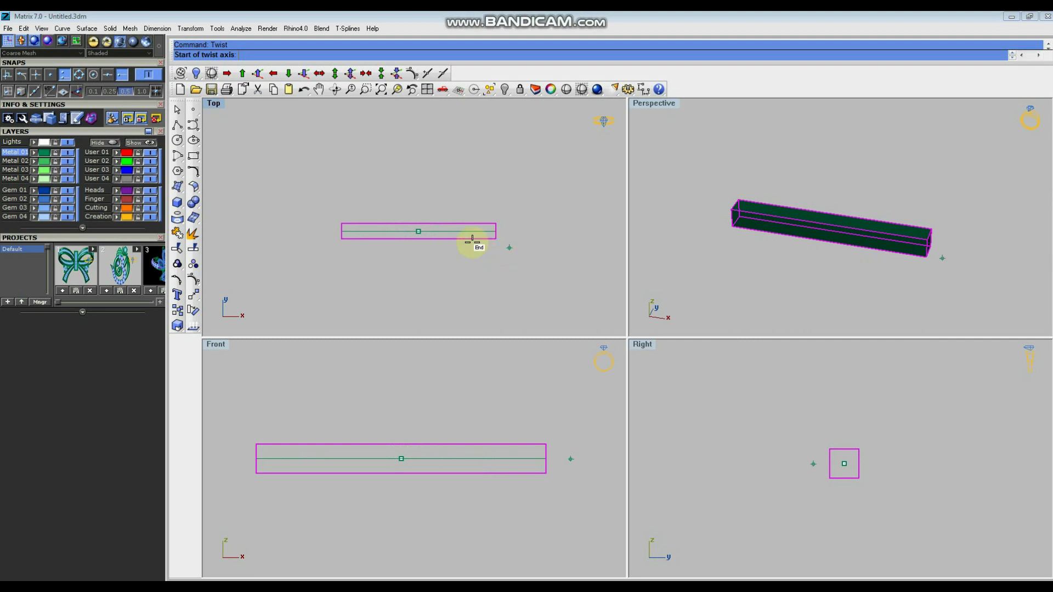
{"action": "scroll", "coordinate": [497, 230], "scroll_direction": "up", "scroll_amount": 4}
{"action": "scroll", "coordinate": [494, 230], "scroll_direction": "up", "scroll_amount": 2}
{"action": "scroll", "coordinate": [925, 247], "scroll_direction": "up", "scroll_amount": 5}
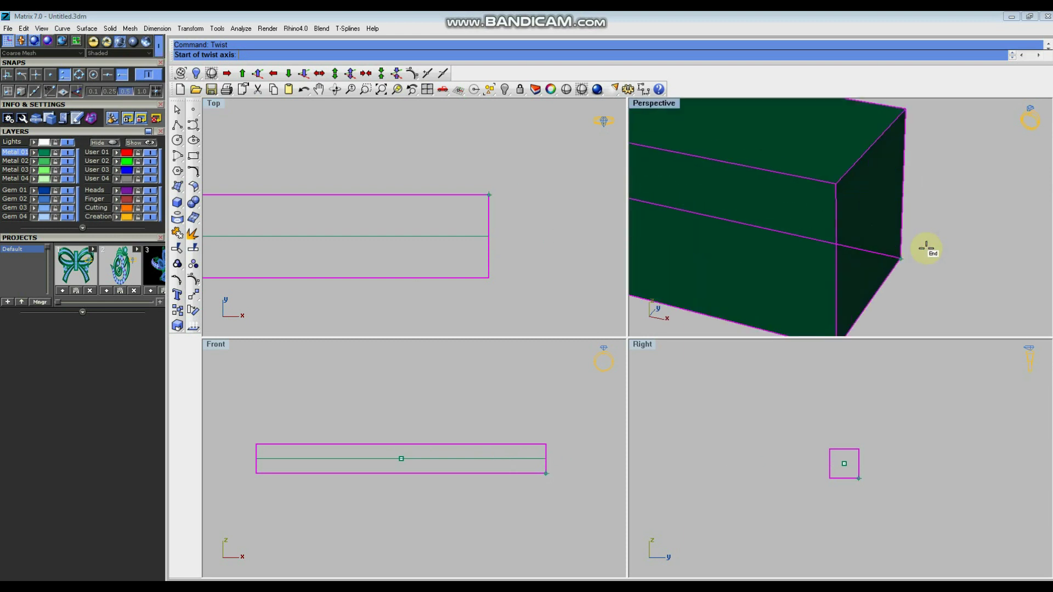
{"action": "left_click", "coordinate": [852, 217]}
- Set the end of the twist axis at the centre line's opposite end in the Top view
{"action": "scroll", "coordinate": [861, 223], "scroll_direction": "down", "scroll_amount": 4}
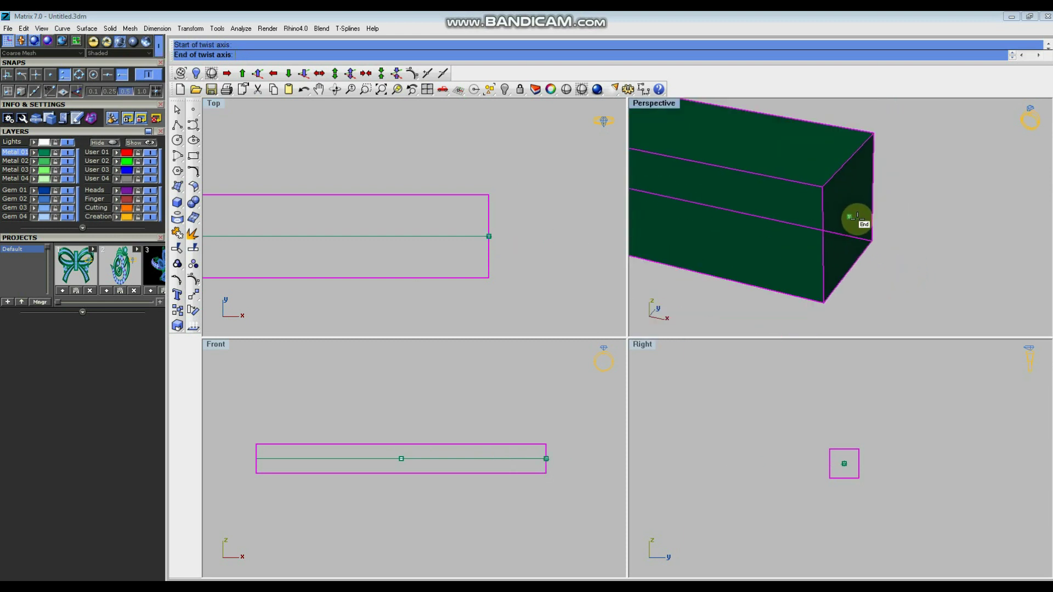
{"action": "scroll", "coordinate": [543, 249], "scroll_direction": "down", "scroll_amount": 3}
{"action": "scroll", "coordinate": [275, 242], "scroll_direction": "up", "scroll_amount": 3}
{"action": "scroll", "coordinate": [350, 236], "scroll_direction": "up", "scroll_amount": 2}
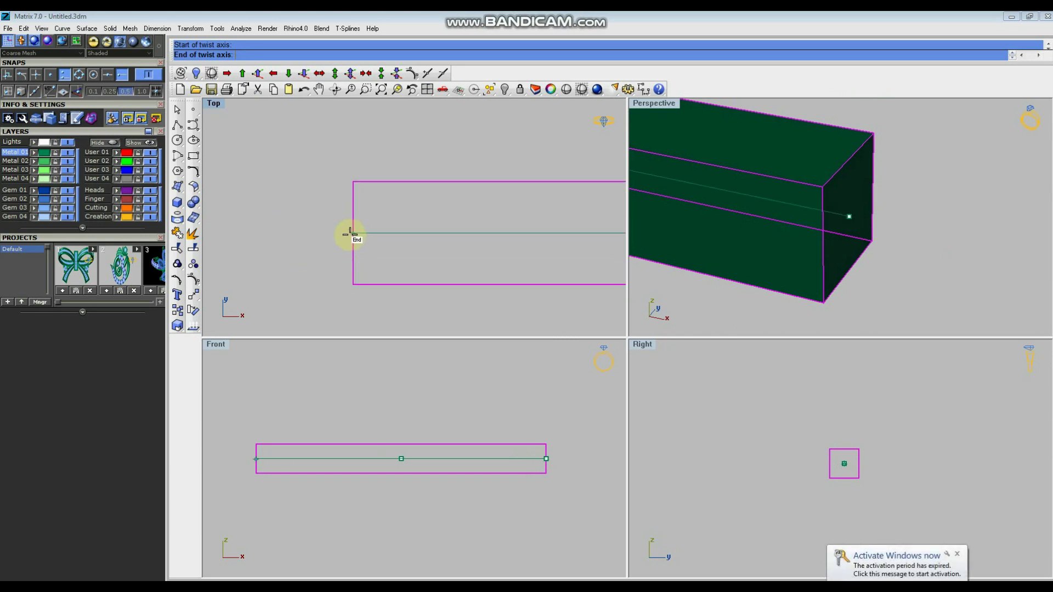
{"action": "left_click", "coordinate": [350, 233]}
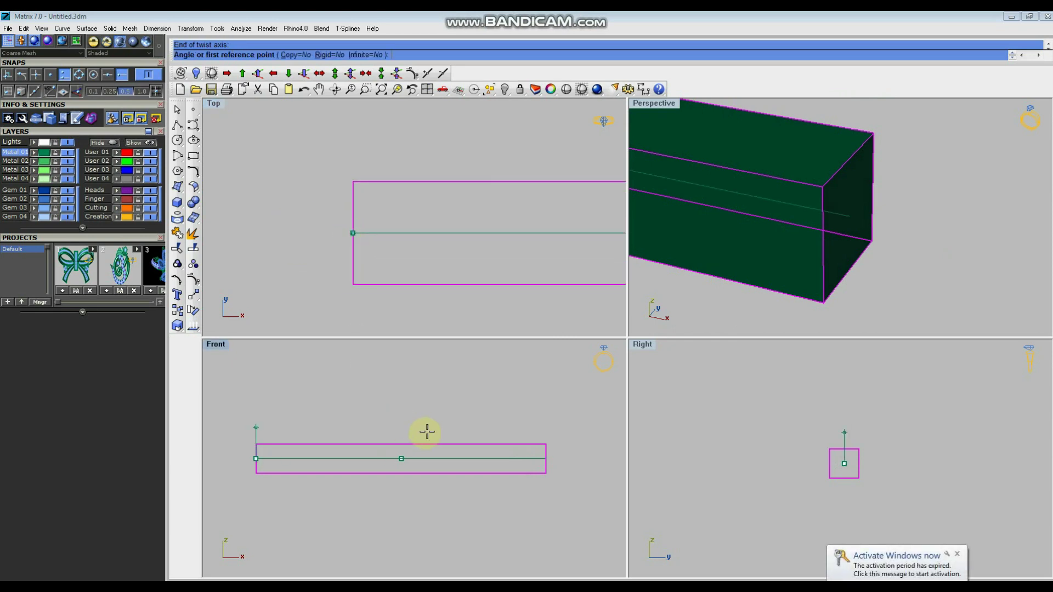
- With Ortho on, set the first reference point straight above the bar in the Right view and twist it through full turns
{"action": "scroll", "coordinate": [362, 409], "scroll_direction": "down", "scroll_amount": 3}
{"action": "right_click_drag", "start_coordinate": [439, 421], "coordinate": [358, 419]}
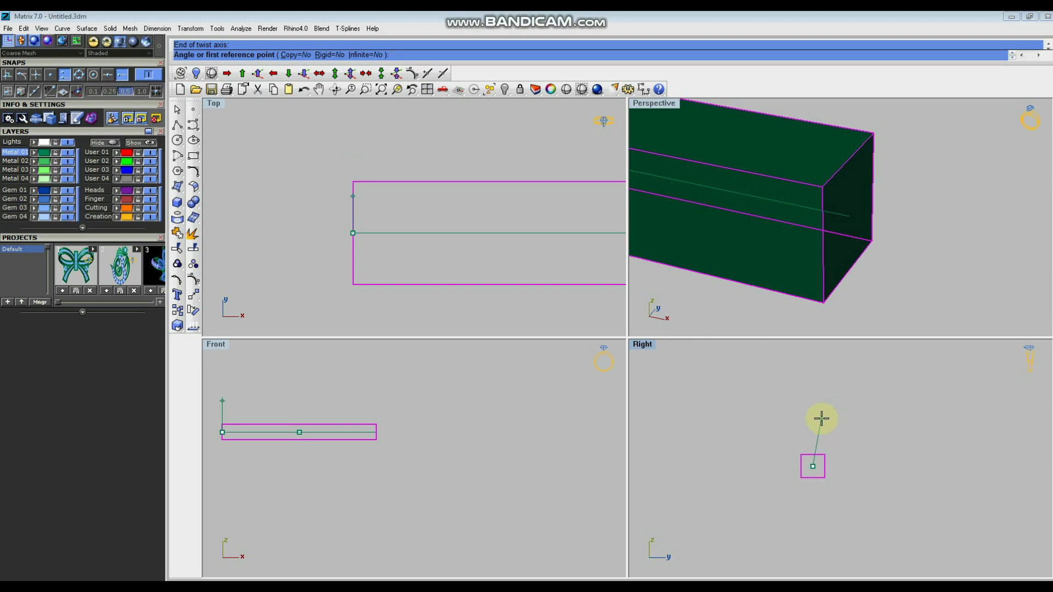
{"action": "key", "text": "F8"}
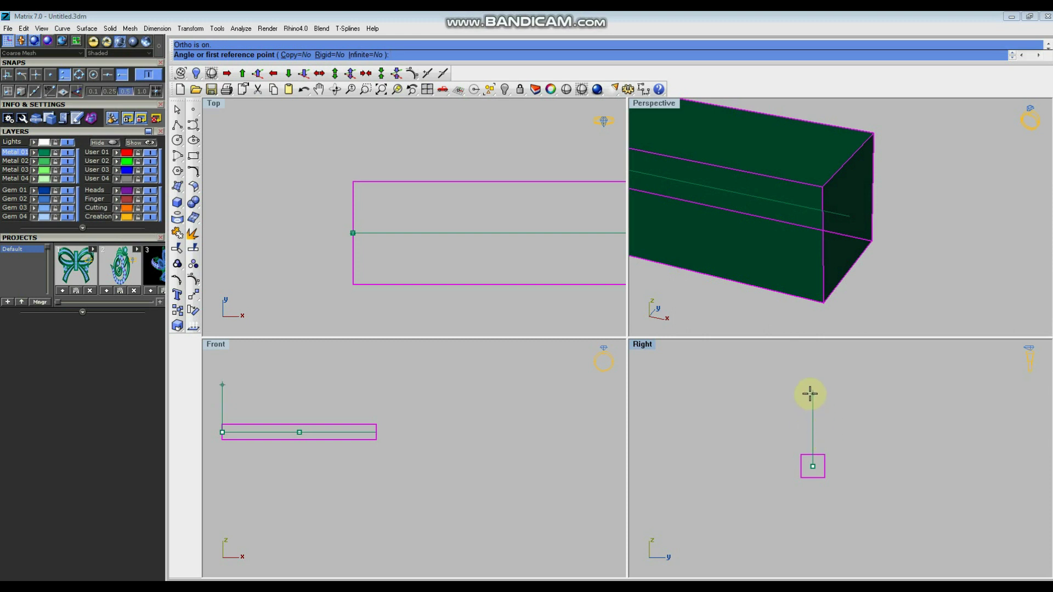
{"action": "left_click", "coordinate": [811, 394]}
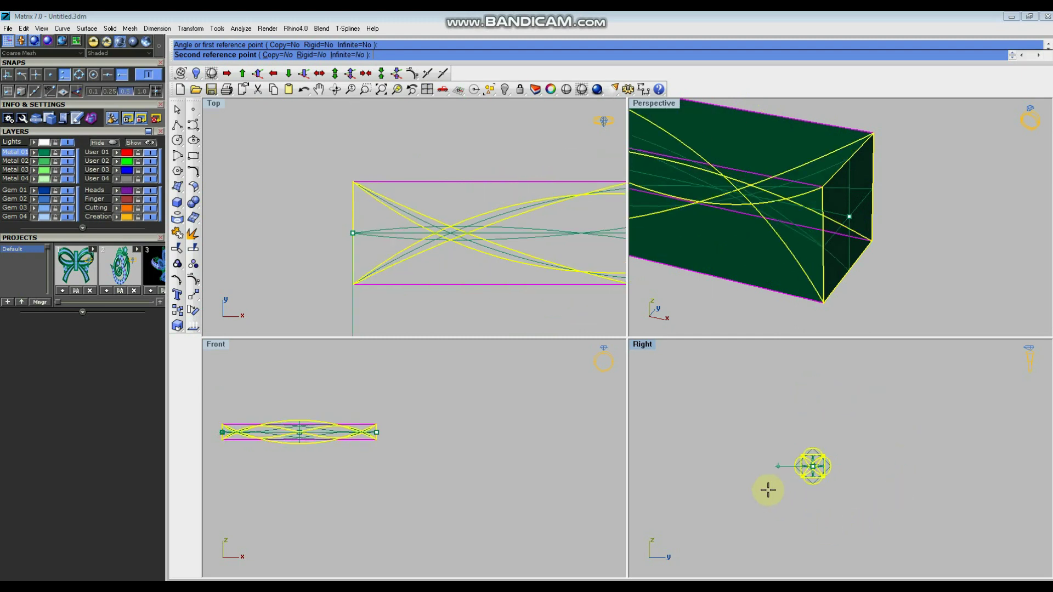
{"action": "left_click", "coordinate": [806, 405]}
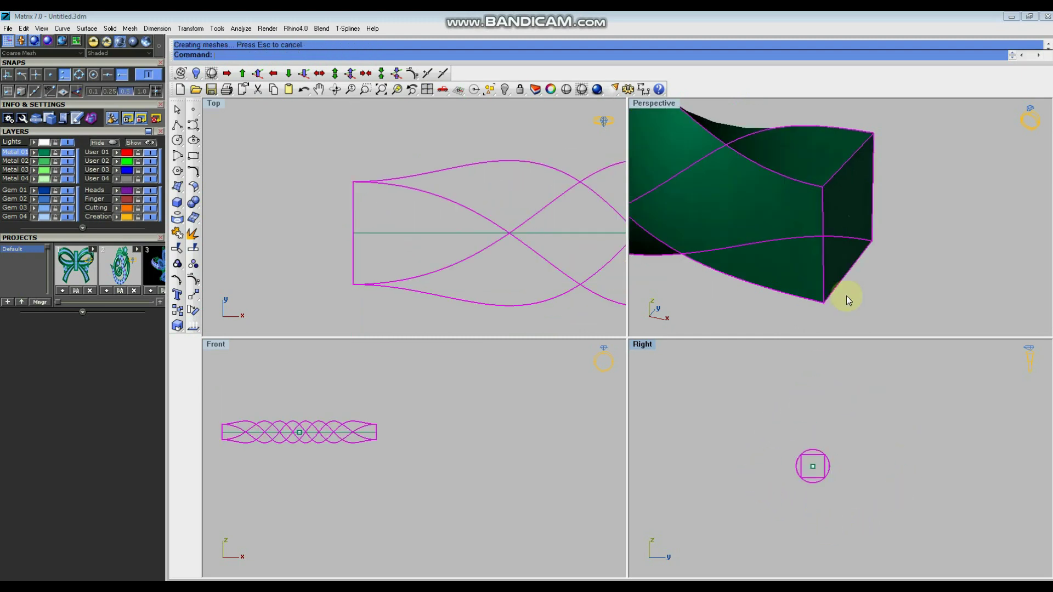
- Deselect the twisted bar and inspect it from several angles in the Perspective view
{"action": "scroll", "coordinate": [894, 202], "scroll_direction": "down", "scroll_amount": 5}
{"action": "left_click", "coordinate": [832, 262]}
{"action": "scroll", "coordinate": [799, 193], "scroll_direction": "up", "scroll_amount": 5}
{"action": "scroll", "coordinate": [886, 238], "scroll_direction": "down", "scroll_amount": 5}
{"action": "right_click_drag", "start_coordinate": [886, 238], "coordinate": [896, 195]}
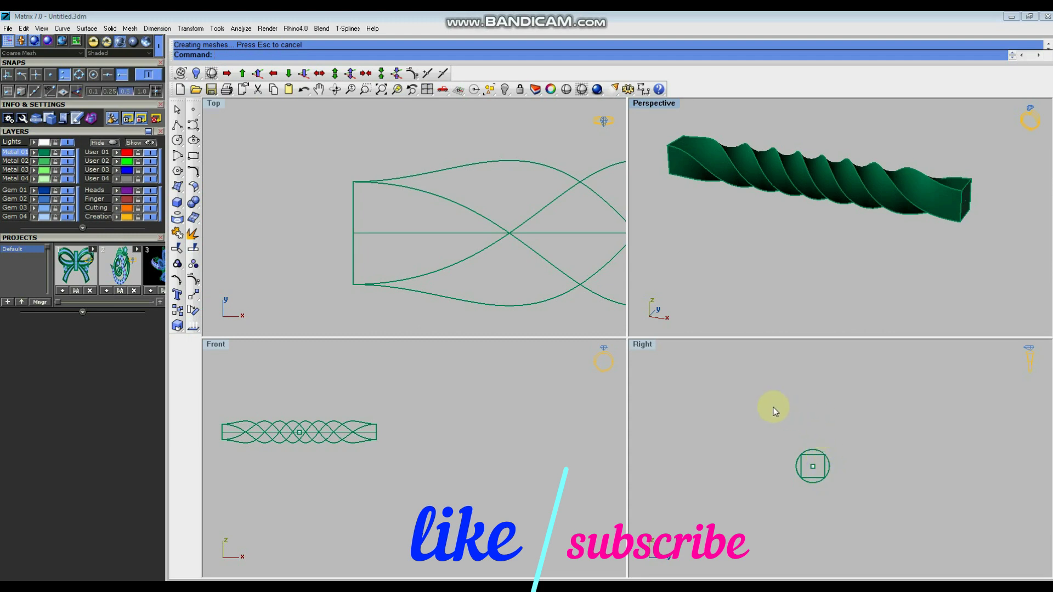
- Undo the twist applied along the bar's full length
{"action": "key", "text": "ctrl+z"}
{"action": "right_click_drag", "start_coordinate": [769, 241], "coordinate": [815, 273]}
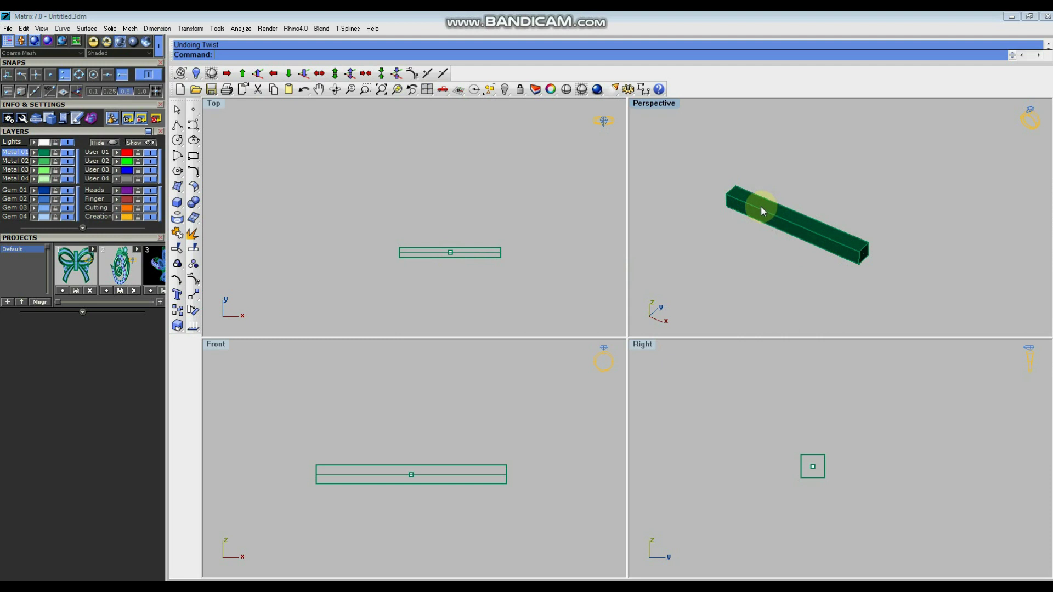
{"action": "left_click", "coordinate": [458, 260]}
{"action": "scroll", "coordinate": [457, 258], "scroll_direction": "up", "scroll_amount": 7}
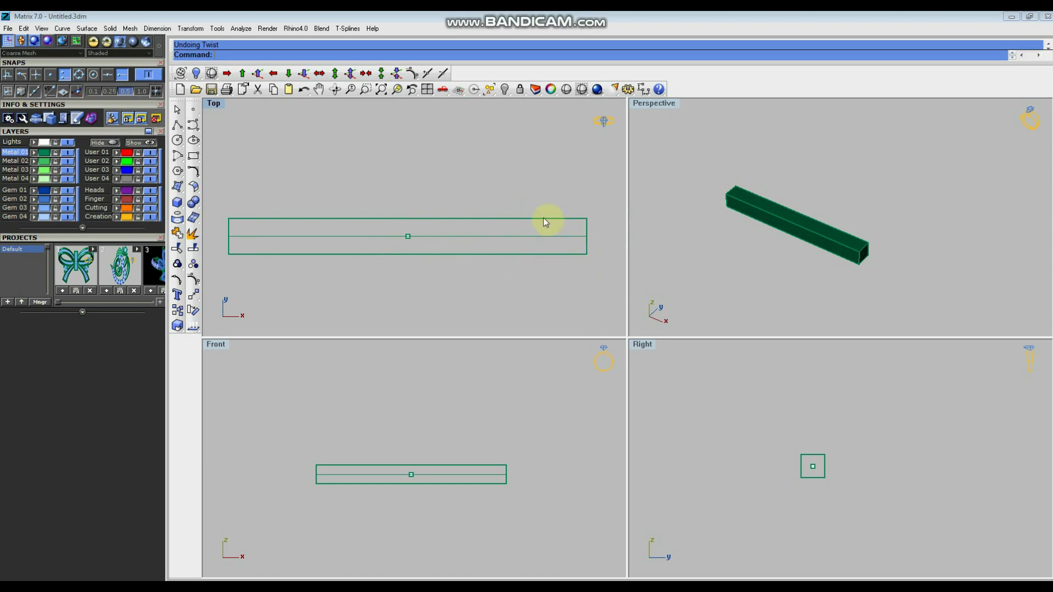
{"action": "scroll", "coordinate": [496, 255], "scroll_direction": "down", "scroll_amount": 3}
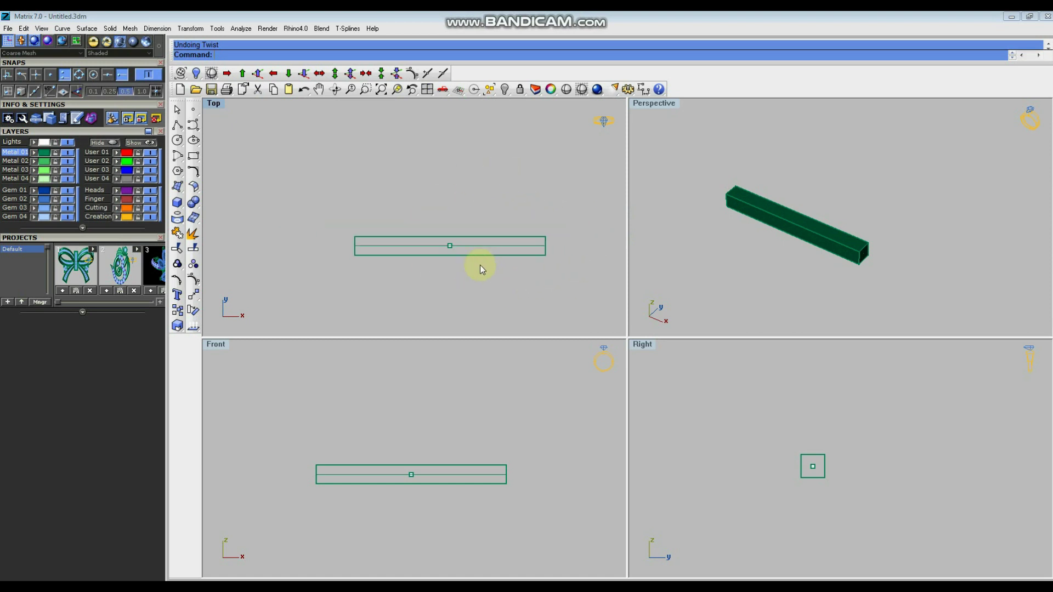
{"action": "right_click_drag", "start_coordinate": [483, 250], "coordinate": [467, 239]}
{"action": "scroll", "coordinate": [796, 217], "scroll_direction": "up", "scroll_amount": 5}
- Start Twist on the bar with the axis running from the centre line's midpoint to a point beyond its positive-X end
{"action": "left_click", "coordinate": [797, 217]}
{"action": "scroll", "coordinate": [446, 268], "scroll_direction": "down", "scroll_amount": 2}
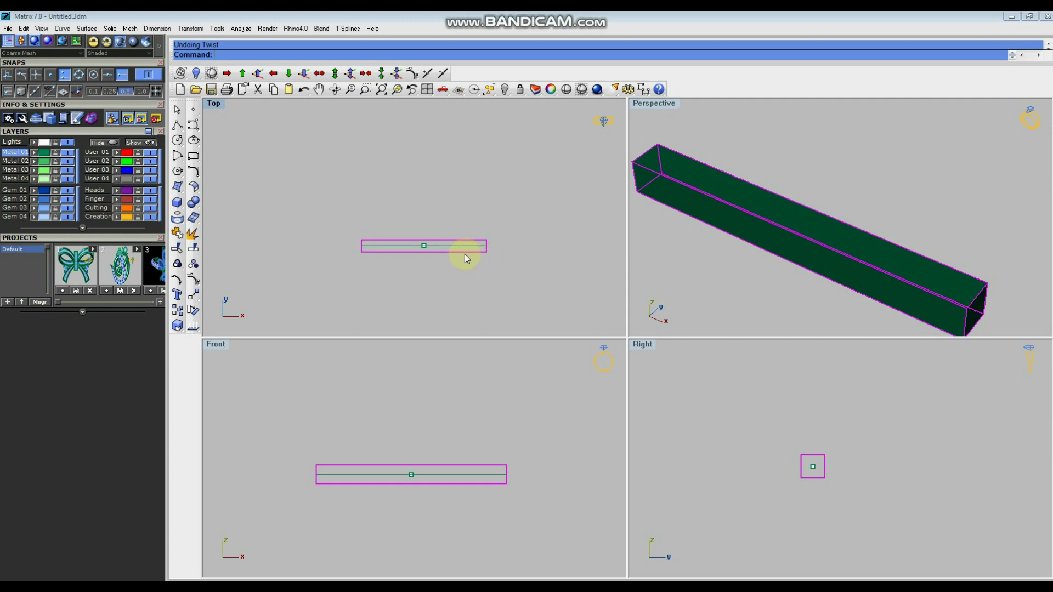
{"action": "scroll", "coordinate": [446, 250], "scroll_direction": "up", "scroll_amount": 3}
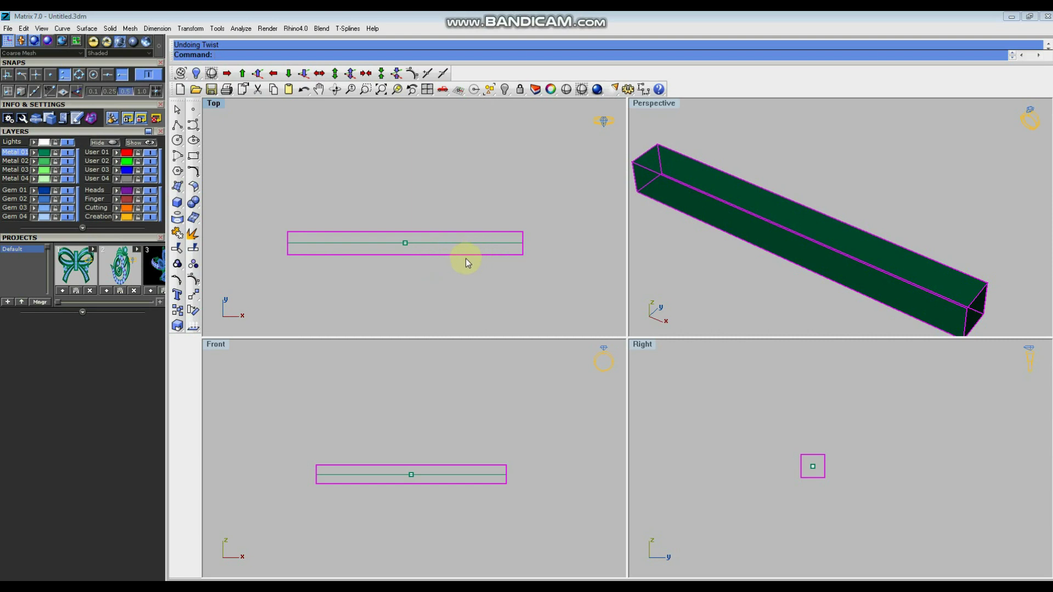
{"action": "type", "text": "wist"}
{"action": "key", "text": "Return"}
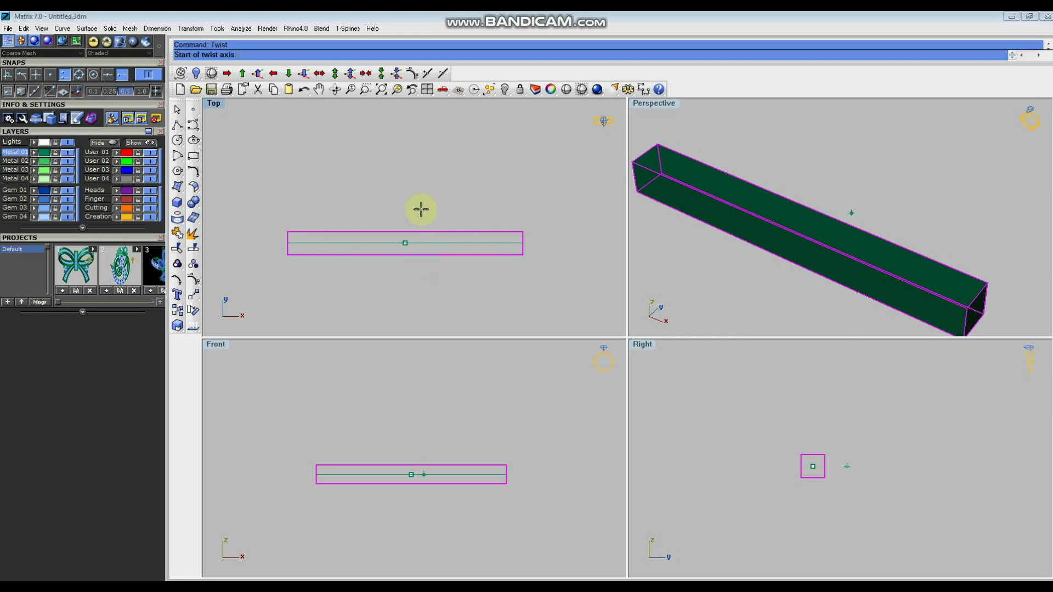
{"action": "scroll", "coordinate": [530, 258], "scroll_direction": "down", "scroll_amount": 1}
{"action": "scroll", "coordinate": [535, 245], "scroll_direction": "up", "scroll_amount": 2}
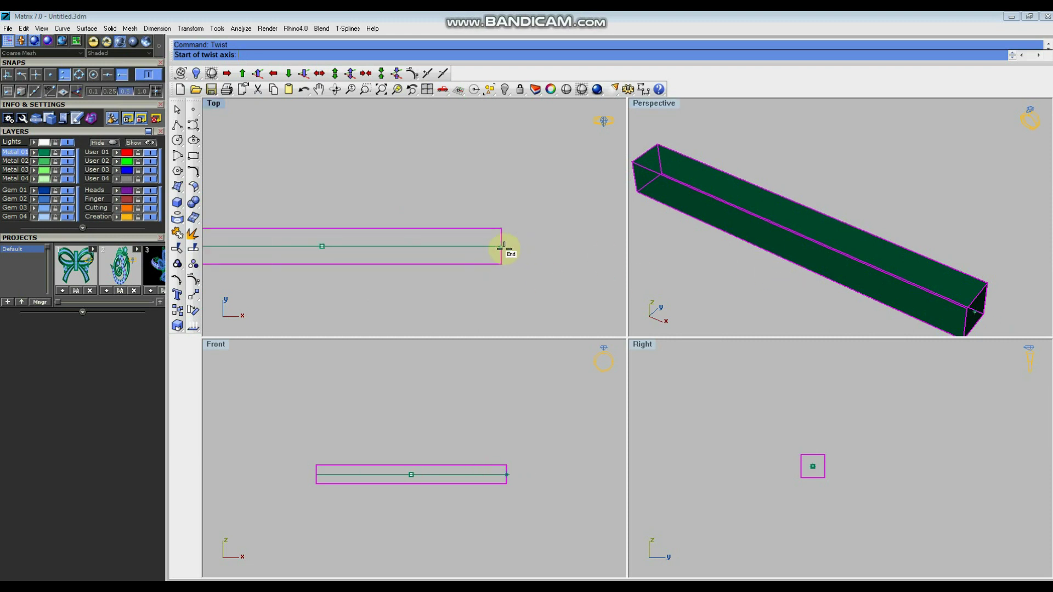
{"action": "scroll", "coordinate": [505, 247], "scroll_direction": "down", "scroll_amount": 1}
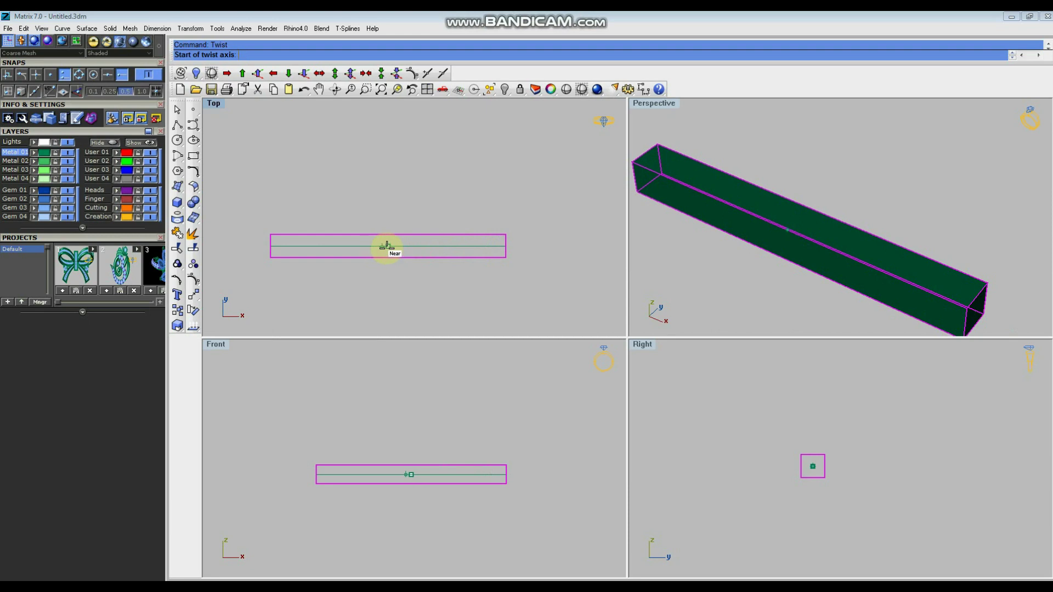
{"action": "left_click", "coordinate": [52, 74]}
{"action": "left_click", "coordinate": [388, 246]}
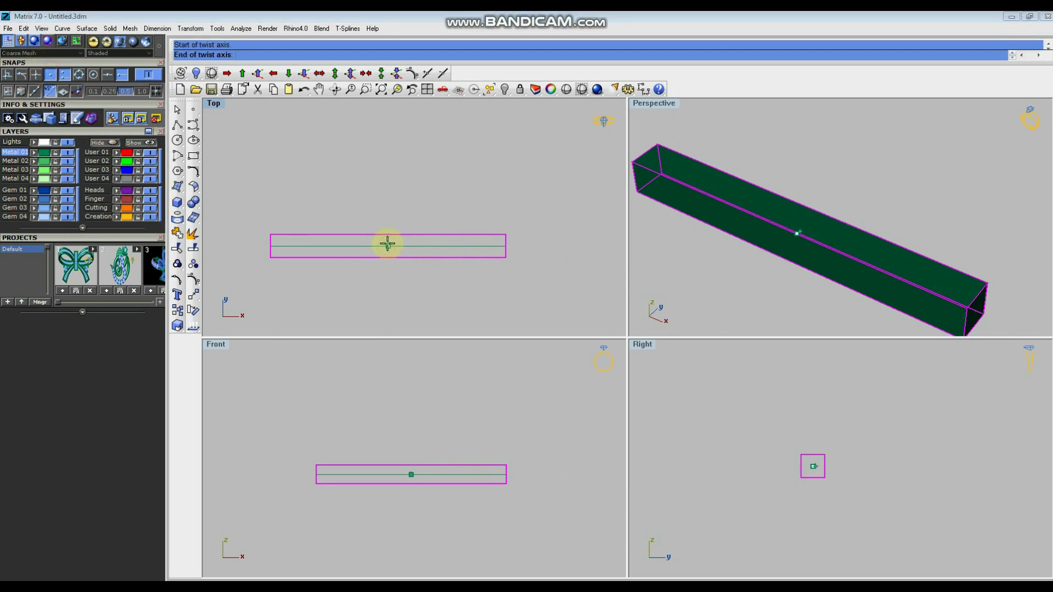
{"action": "left_click", "coordinate": [540, 247]}
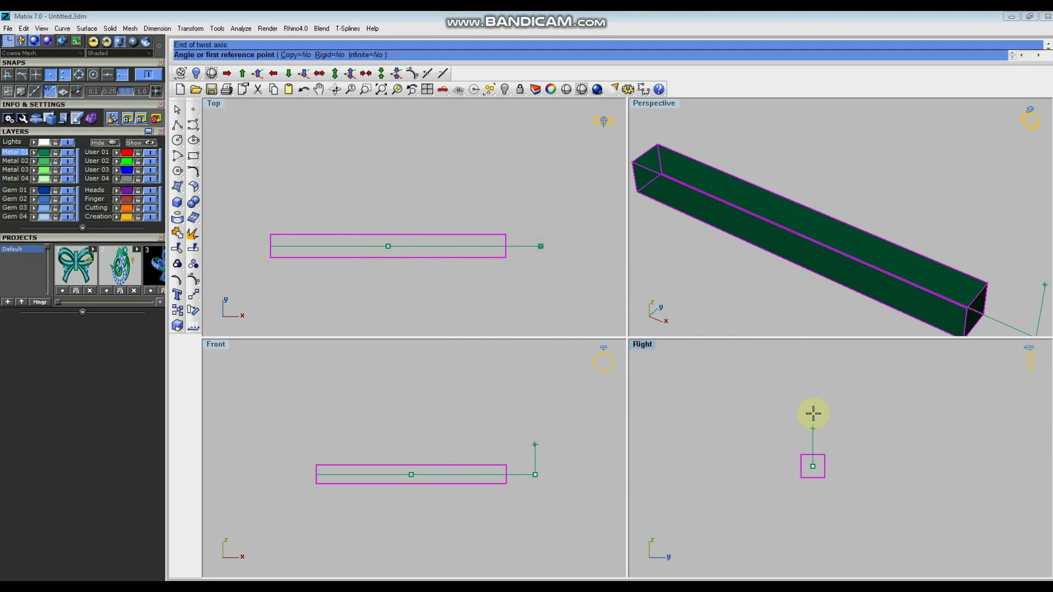
- Twist the bar's positive-X half through full turns using reference points above it in the Right view, and inspect the shape
{"action": "left_click", "coordinate": [814, 389]}
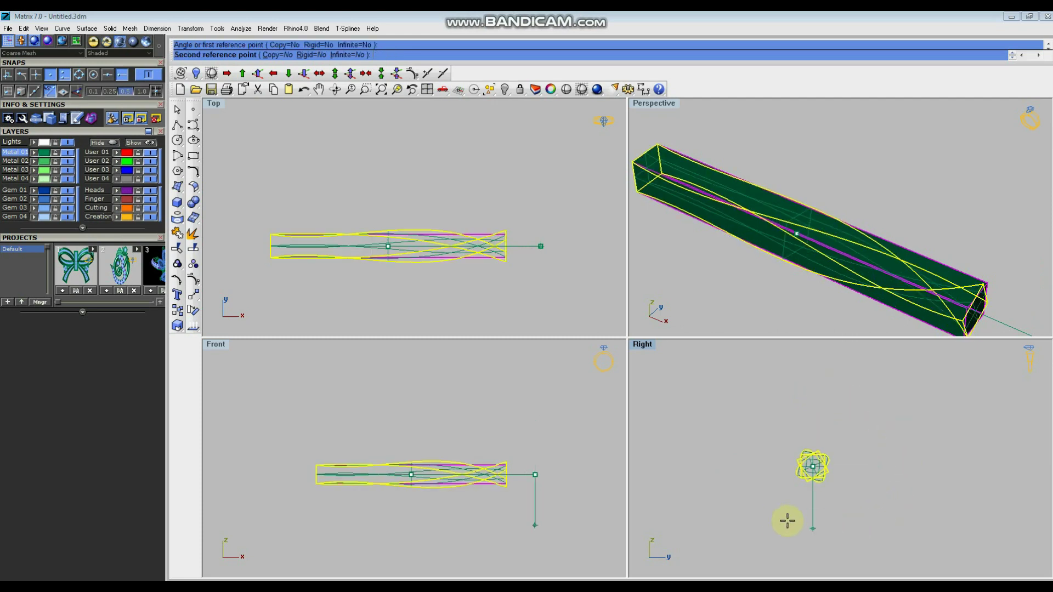
{"action": "left_click", "coordinate": [817, 394]}
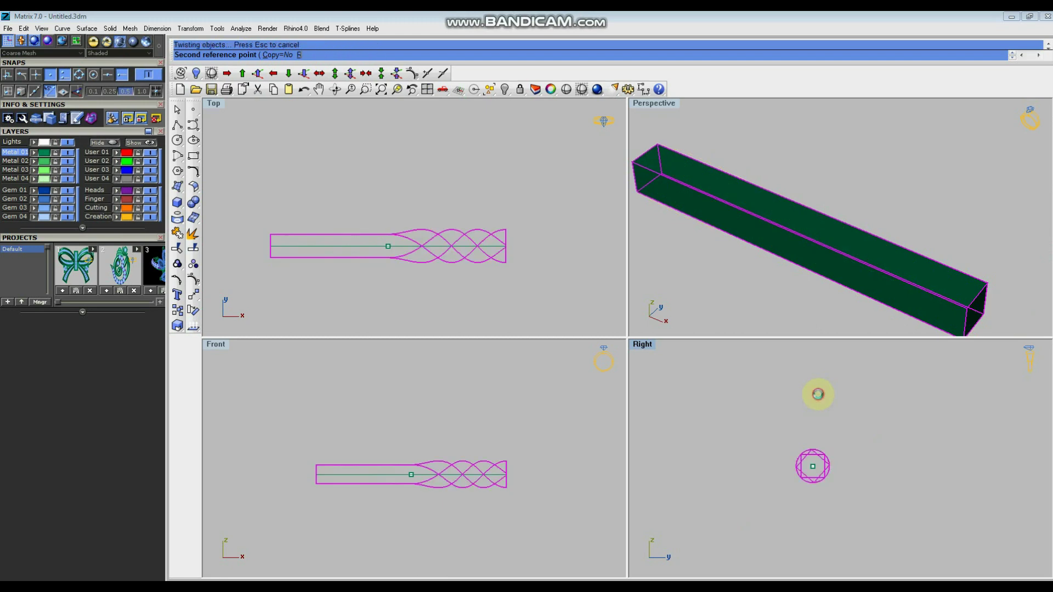
{"action": "left_click", "coordinate": [742, 292]}
{"action": "right_click_drag", "start_coordinate": [743, 291], "coordinate": [871, 246]}
{"action": "right_click_drag", "start_coordinate": [876, 211], "coordinate": [936, 295]}
- Undo the half-length twist of the bar
{"action": "key", "text": "ctrl+z"}
{"action": "scroll", "coordinate": [400, 243], "scroll_direction": "up", "scroll_amount": 6}
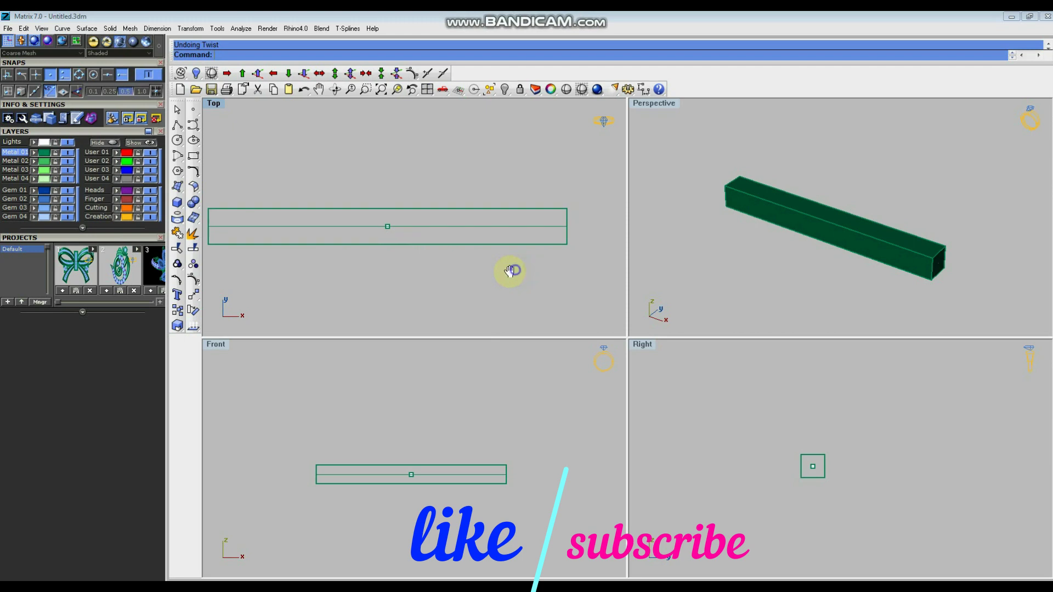
{"action": "scroll", "coordinate": [518, 268], "scroll_direction": "down", "scroll_amount": 3}
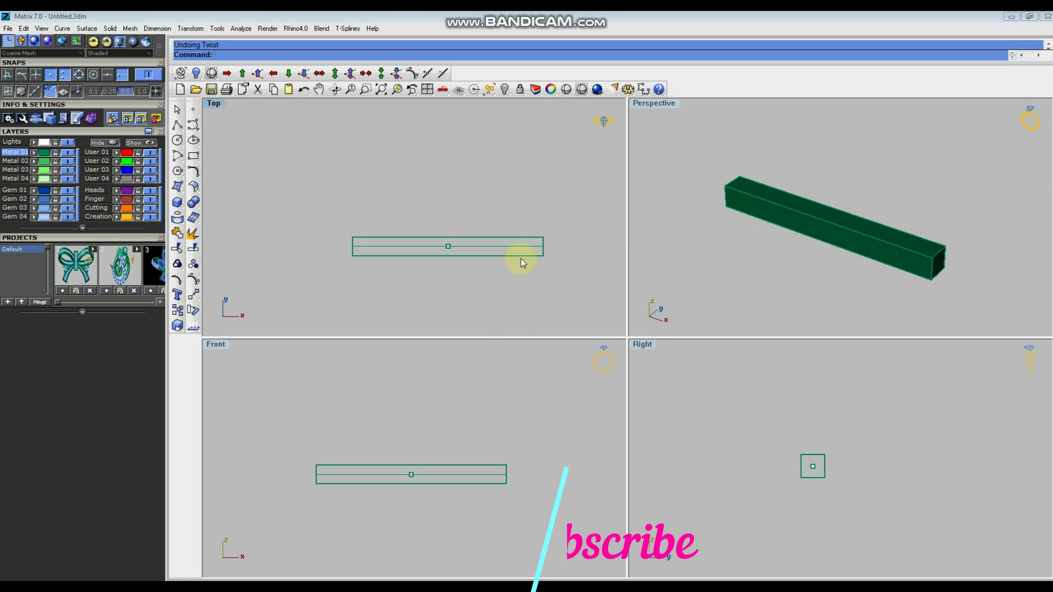
- Delete the extruded bar, keeping the centre line and the square profile
{"action": "scroll", "coordinate": [518, 262], "scroll_direction": "up", "scroll_amount": 2}
{"action": "left_click_drag", "start_coordinate": [551, 285], "coordinate": [515, 248]}
{"action": "scroll", "coordinate": [514, 245], "scroll_direction": "down", "scroll_amount": 2}
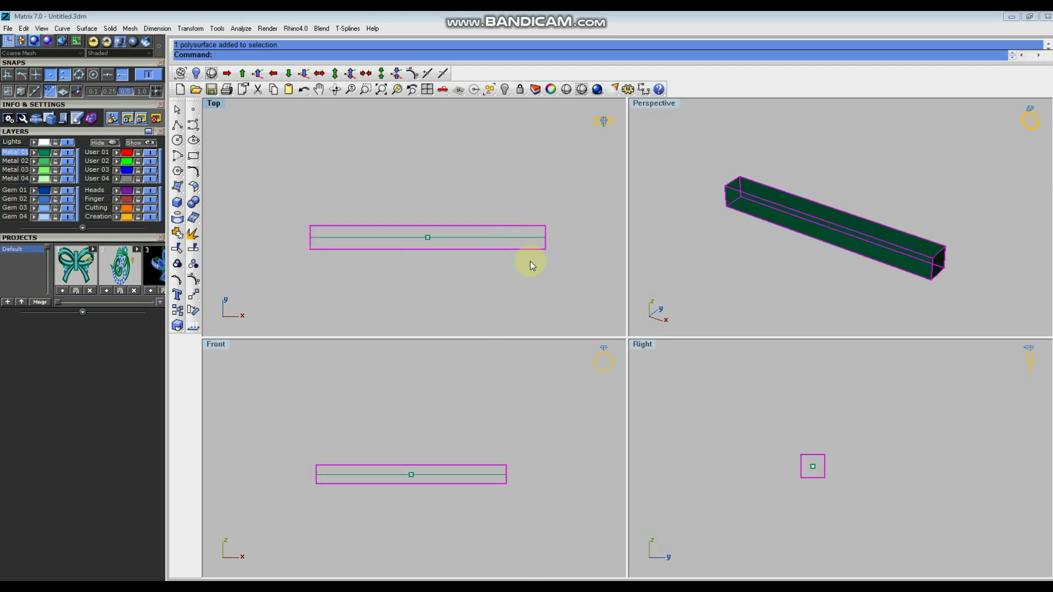
{"action": "key", "text": "Delete"}
{"action": "left_click_drag", "start_coordinate": [541, 254], "coordinate": [538, 254]}
{"action": "key", "text": "Delete"}
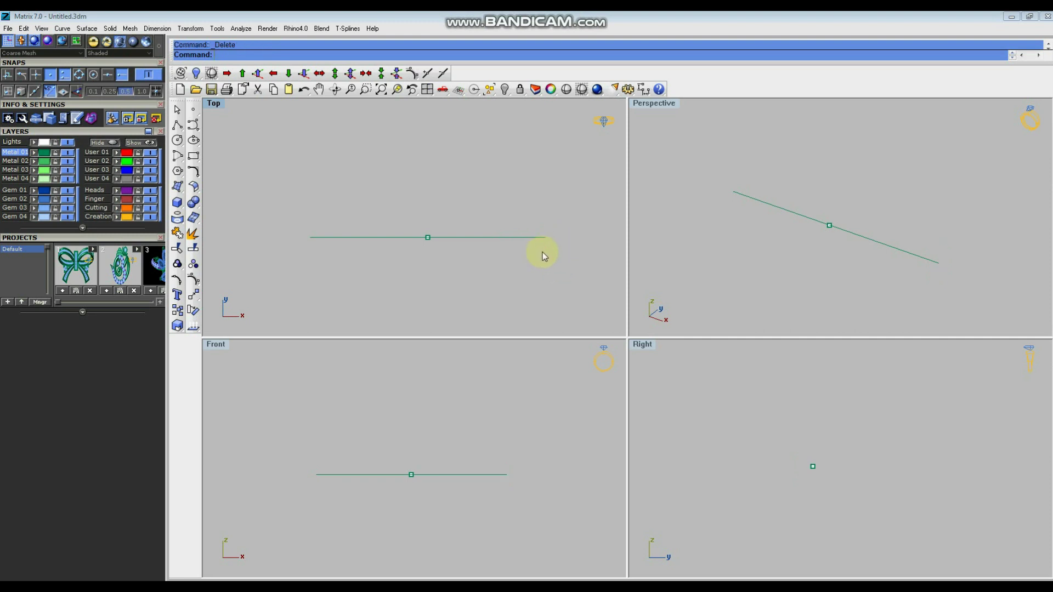
{"action": "key", "text": "ctrl+z"}
- Restore the deleted square profile and draw a larger centred square around it at the centre line's positive-X end
{"action": "scroll", "coordinate": [733, 487], "scroll_direction": "up", "scroll_amount": 3}
{"action": "key", "text": "Escape"}
{"action": "scroll", "coordinate": [823, 467], "scroll_direction": "up", "scroll_amount": 2}
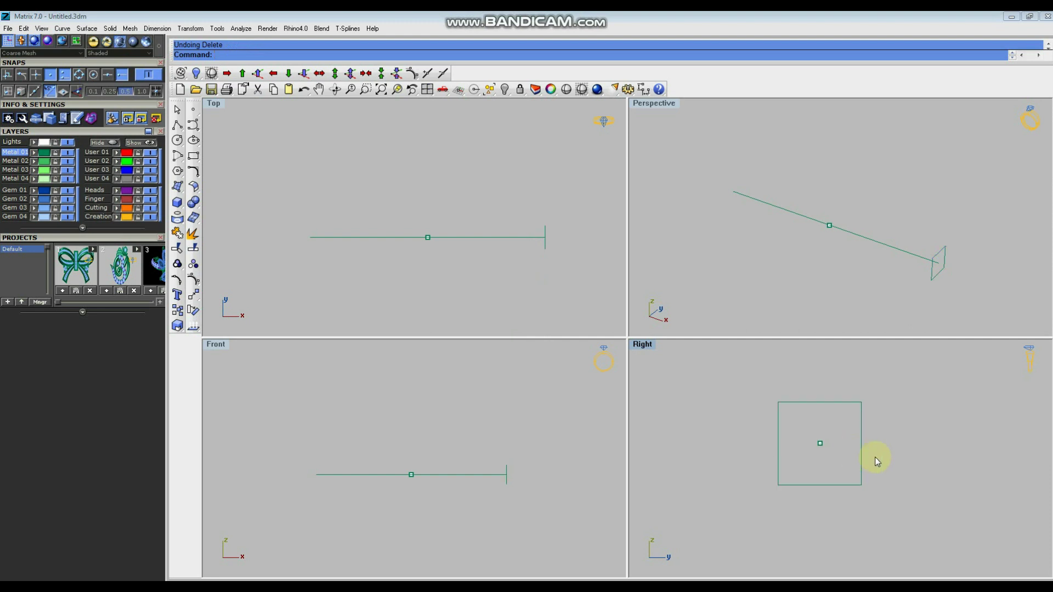
{"action": "left_click", "coordinate": [826, 479]}
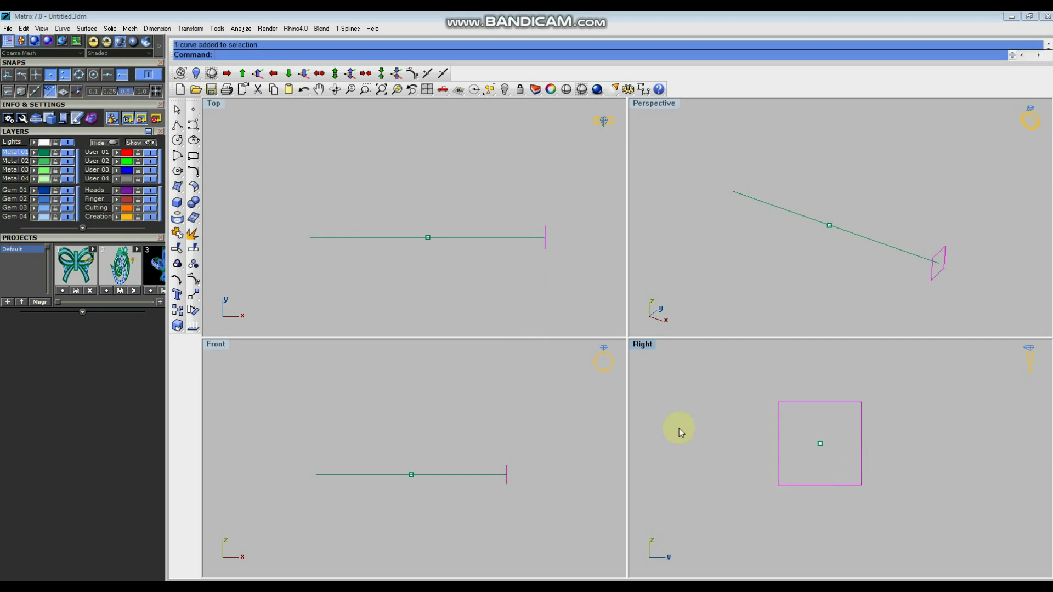
{"action": "left_click", "coordinate": [194, 157]}
{"action": "left_click", "coordinate": [329, 54]}
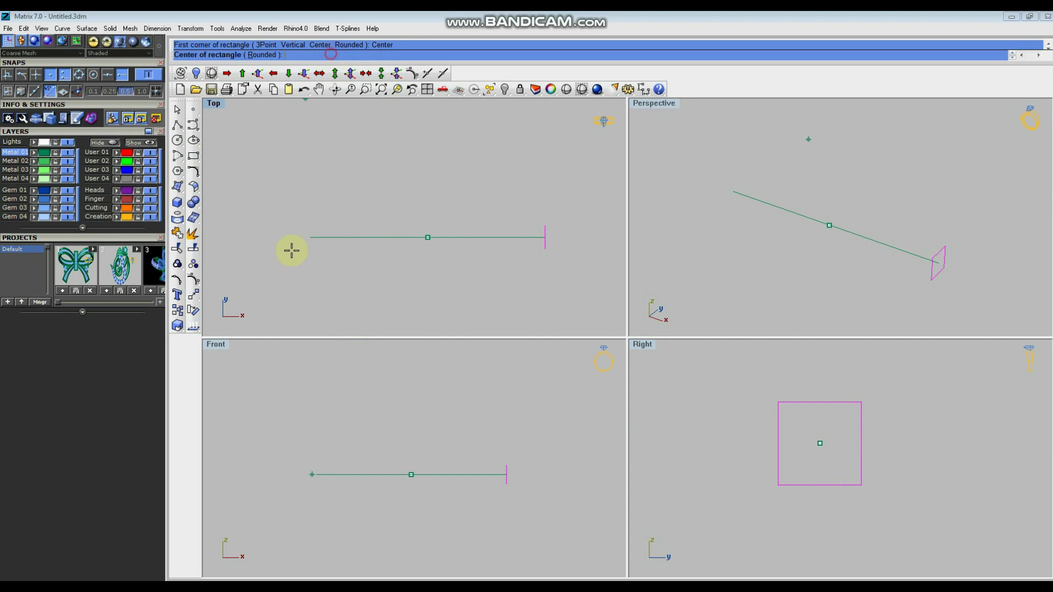
{"action": "scroll", "coordinate": [970, 269], "scroll_direction": "up", "scroll_amount": 3}
{"action": "left_click", "coordinate": [901, 264]}
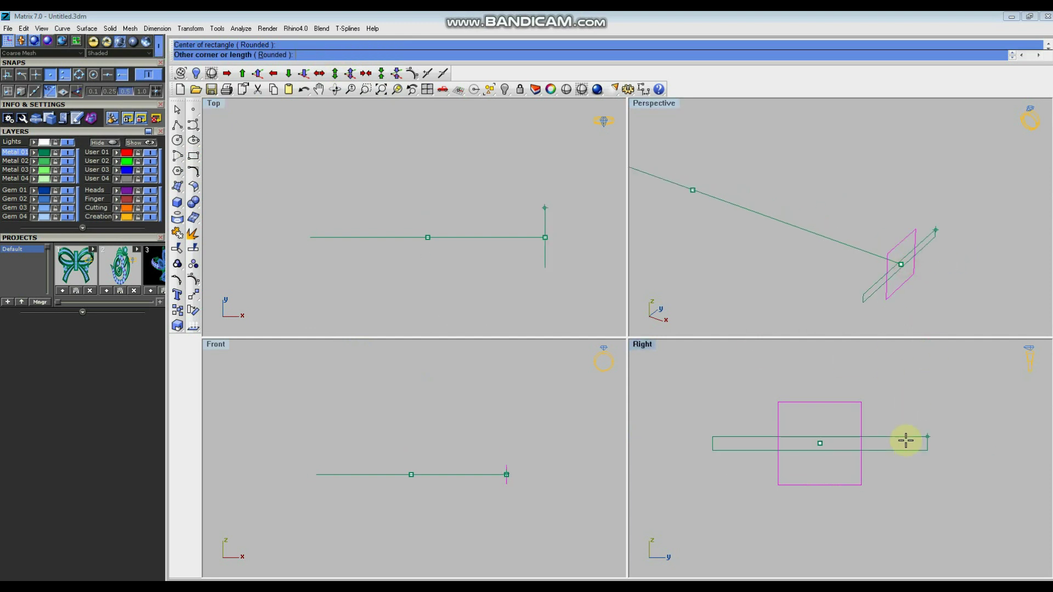
{"action": "type", "text": "20"}
{"action": "key", "text": "Return"}
{"action": "key", "text": "Return"}
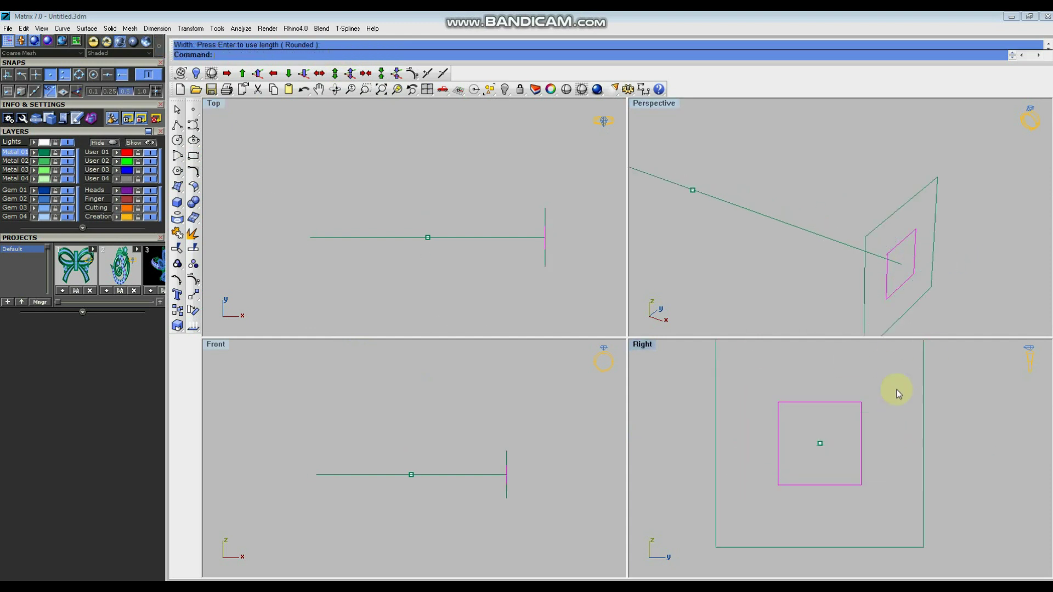
- Delete the smaller inner square, keeping the larger square profile and the centre line
{"action": "type", "text": "4"}
{"action": "left_click_drag", "start_coordinate": [859, 473], "coordinate": [857, 469]}
{"action": "key", "text": "Delete"}
- Draw a circle of diameter 2 centred at 0,0,0 in the maximized Right view
{"action": "scroll", "coordinate": [799, 459], "scroll_direction": "down", "scroll_amount": 5}
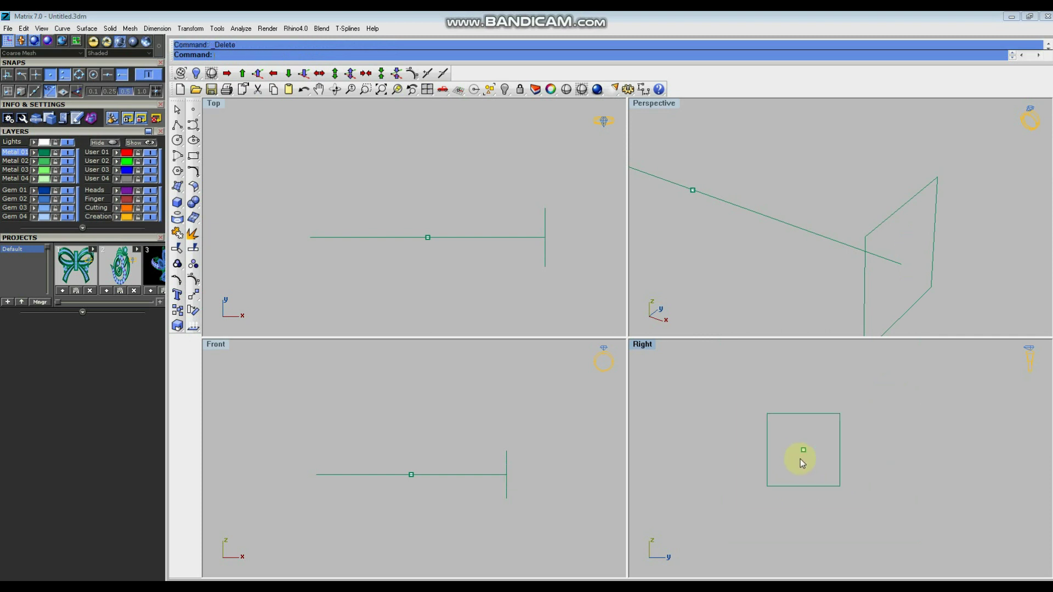
{"action": "scroll", "coordinate": [800, 438], "scroll_direction": "up", "scroll_amount": 3}
{"action": "right_click_drag", "start_coordinate": [779, 475], "coordinate": [773, 475]}
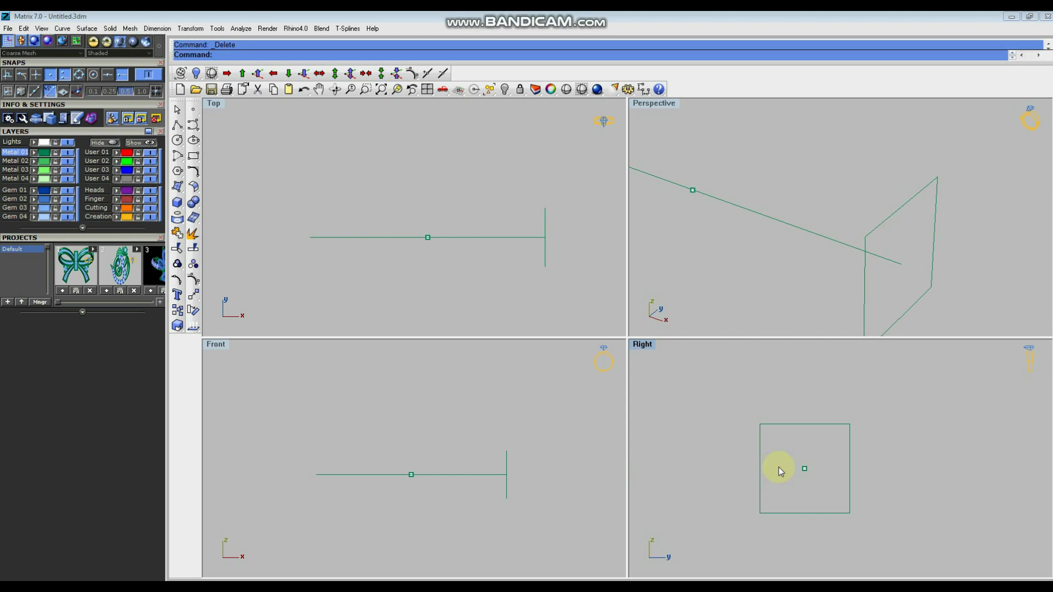
{"action": "key", "text": "ctrl+m"}
{"action": "scroll", "coordinate": [498, 396], "scroll_direction": "down", "scroll_amount": 2}
{"action": "scroll", "coordinate": [529, 369], "scroll_direction": "up", "scroll_amount": 2}
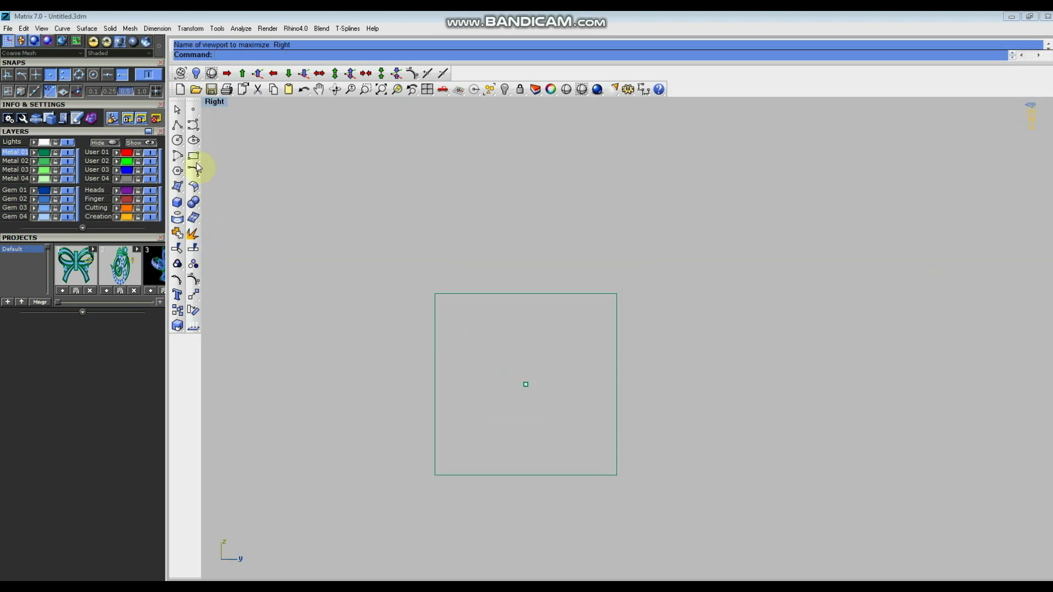
{"action": "left_click", "coordinate": [177, 140]}
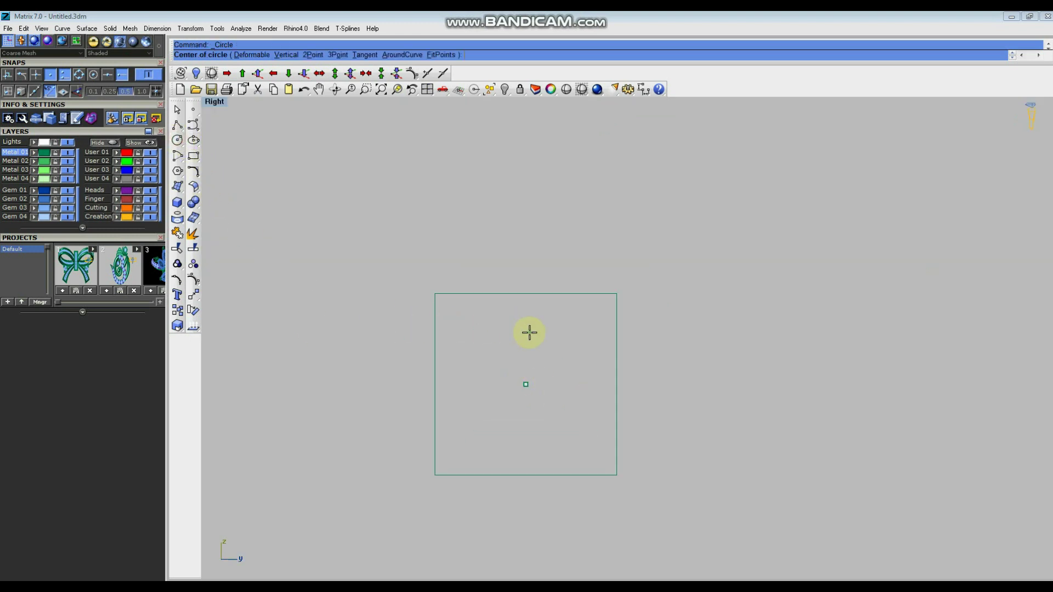
{"action": "type", "text": "0,0,0"}
{"action": "key", "text": "Return"}
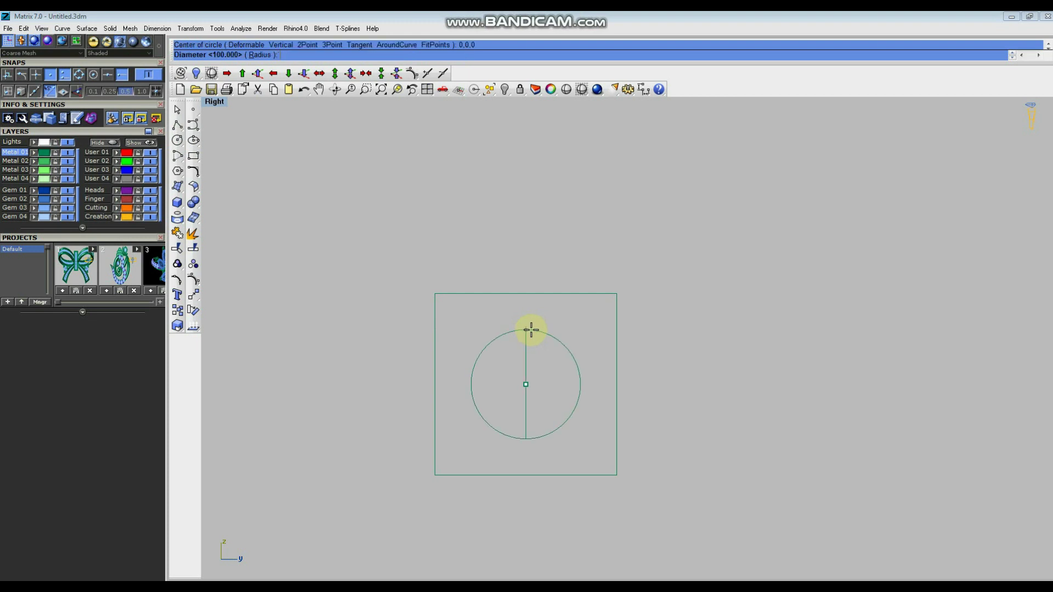
{"action": "type", "text": "2"}
{"action": "key", "text": "Return"}
- Move the circle straight up until it lies just inside the square's upper edge
{"action": "left_click_drag", "start_coordinate": [529, 358], "coordinate": [529, 357]}
{"action": "left_click", "coordinate": [194, 296]}
{"action": "left_click", "coordinate": [291, 344]}
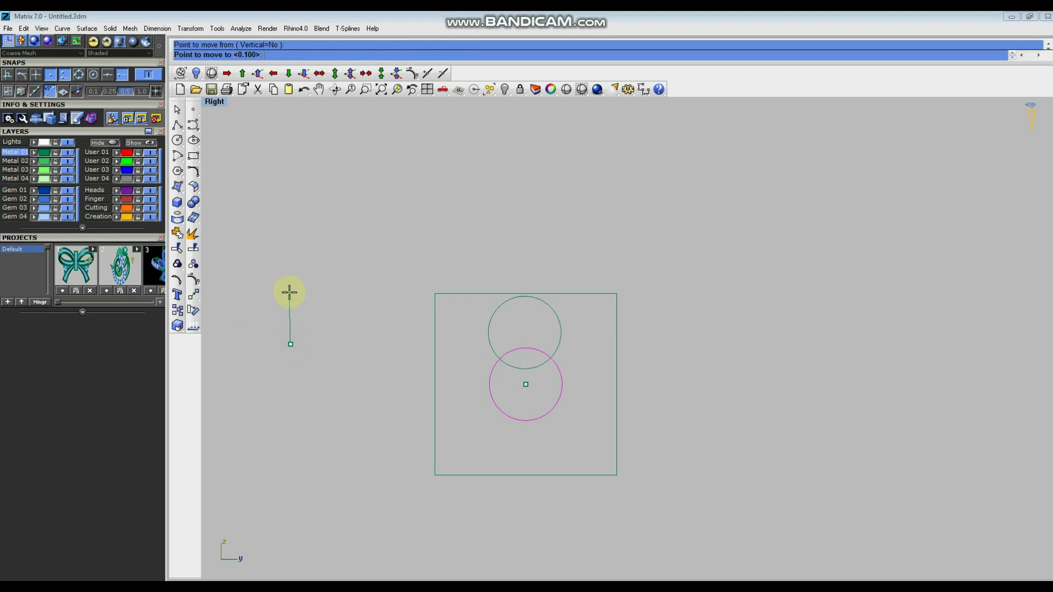
{"action": "left_click", "coordinate": [289, 292]}
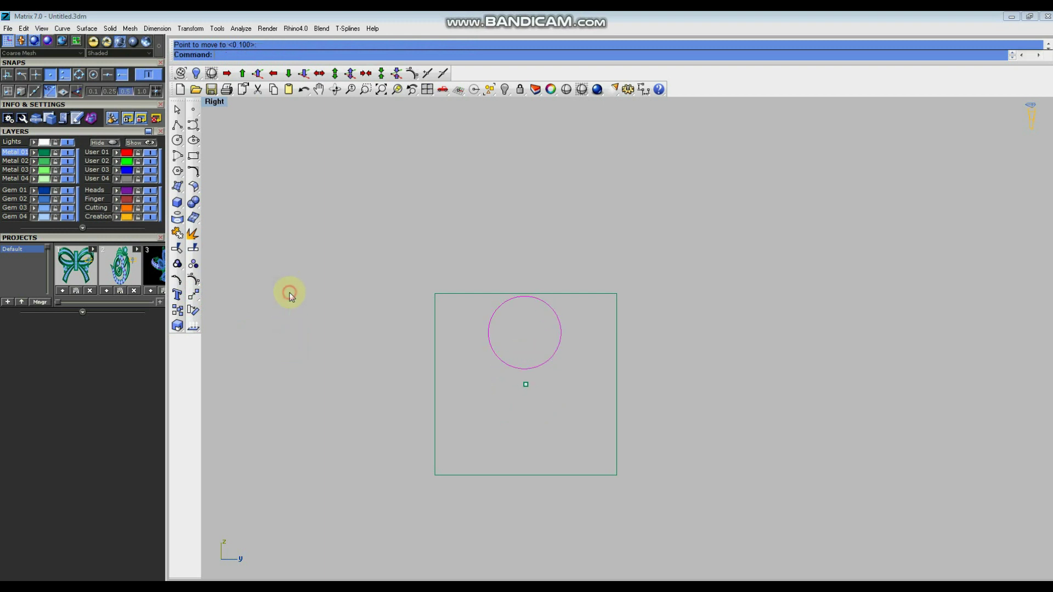
- Try a polar array of the circle around 0,0,0 with 6 items, and undo it
{"action": "left_click", "coordinate": [193, 310]}
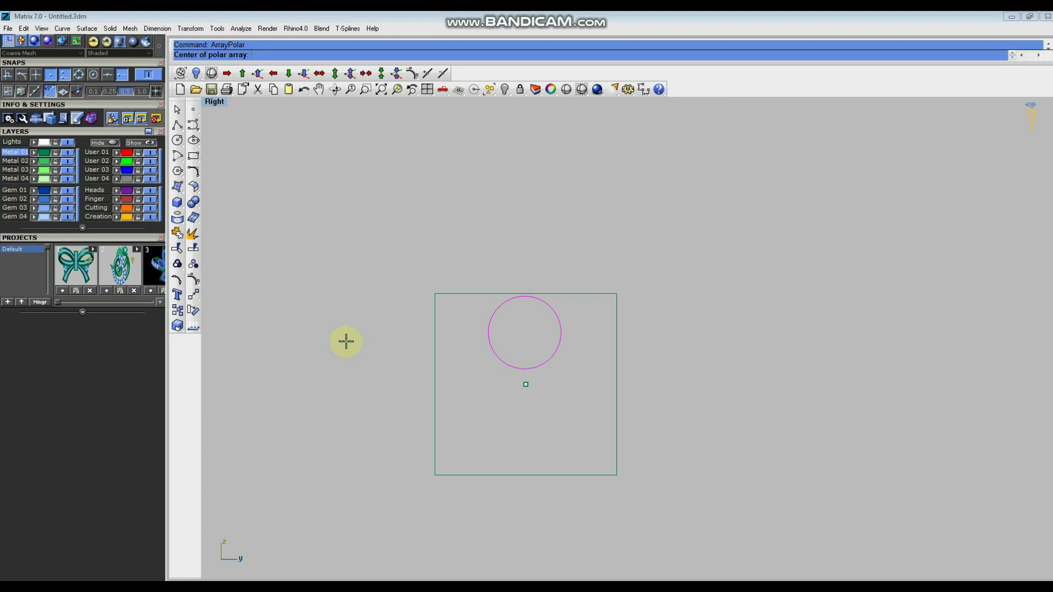
{"action": "type", "text": "0,0,0"}
{"action": "key", "text": "Return"}
{"action": "type", "text": "6"}
{"action": "key", "text": "Return"}
{"action": "key", "text": "Return"}
{"action": "right_click", "coordinate": [366, 338]}
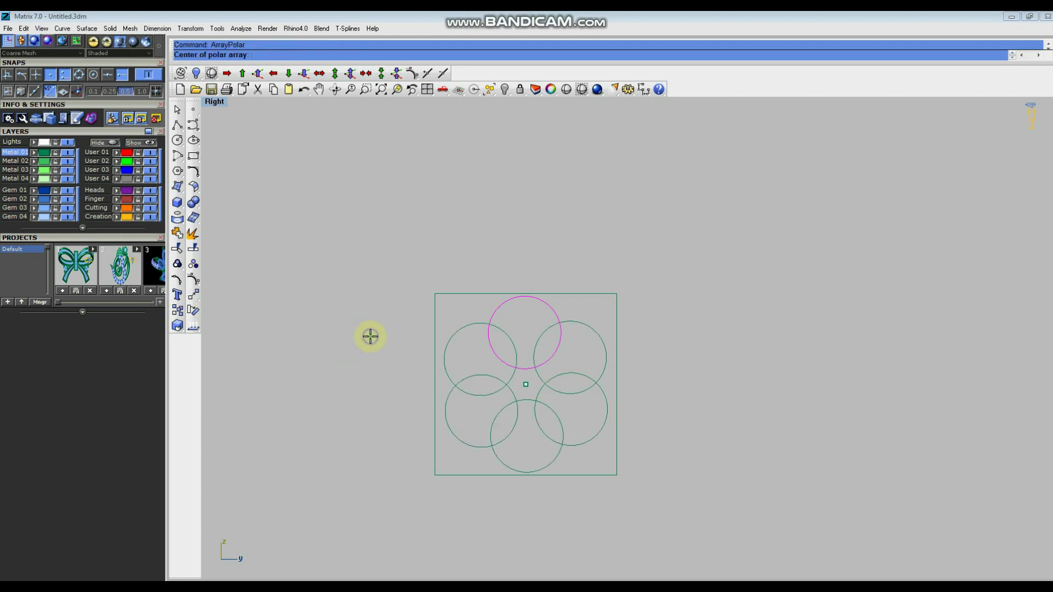
{"action": "right_click", "coordinate": [370, 338]}
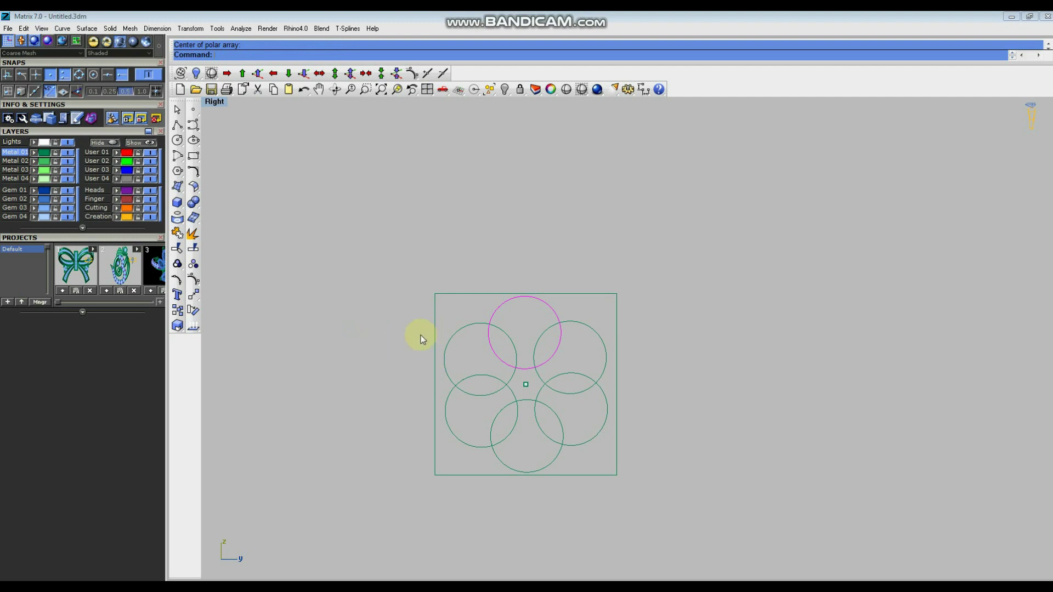
{"action": "key", "text": "ctrl+z"}
- Polar-array the circle around the origin with 5 items over a full turn
{"action": "right_click", "coordinate": [386, 335]}
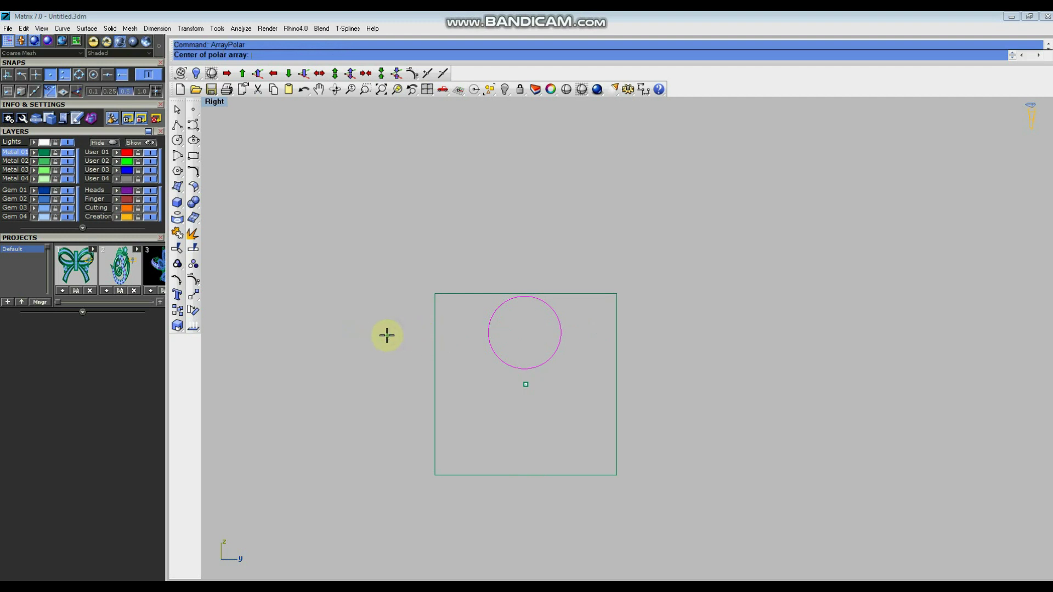
{"action": "right_click", "coordinate": [386, 335]}
{"action": "right_click", "coordinate": [387, 334]}
{"action": "right_click", "coordinate": [386, 335]}
- Move the original upper circle slightly upward so that it touches the square's upper edge
{"action": "left_click", "coordinate": [542, 356]}
{"action": "scroll", "coordinate": [540, 351], "scroll_direction": "up", "scroll_amount": 3}
{"action": "left_click", "coordinate": [196, 298]}
{"action": "left_click", "coordinate": [282, 313]}
{"action": "left_click", "coordinate": [285, 310]}
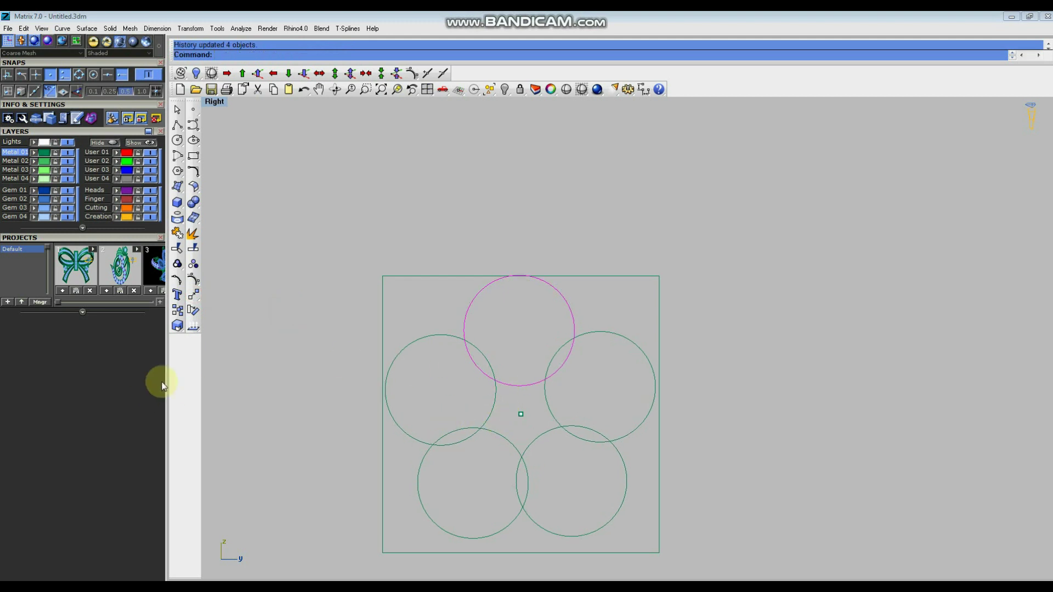
- Scale the upper circle down slightly from its top point until the five arrayed circles just touch each other
{"action": "left_click", "coordinate": [177, 325]}
{"action": "left_click", "coordinate": [519, 275]}
{"action": "left_click", "coordinate": [564, 173]}
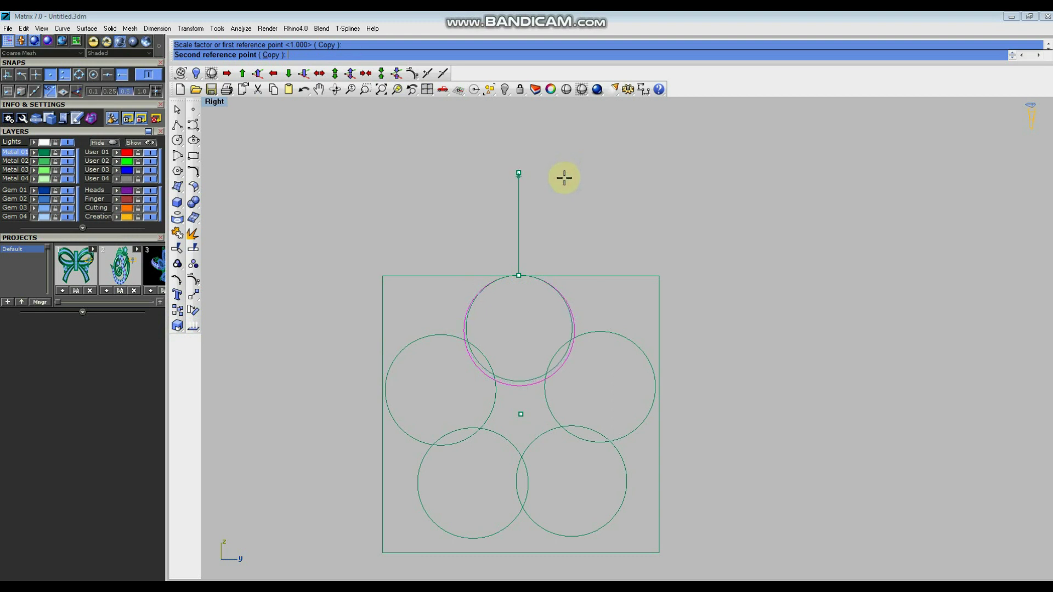
{"action": "left_click", "coordinate": [563, 181]}
- Extrude the five circles into solid cylinders to both sides, up to the end of the centre line
{"action": "scroll", "coordinate": [551, 258], "scroll_direction": "down", "scroll_amount": 3}
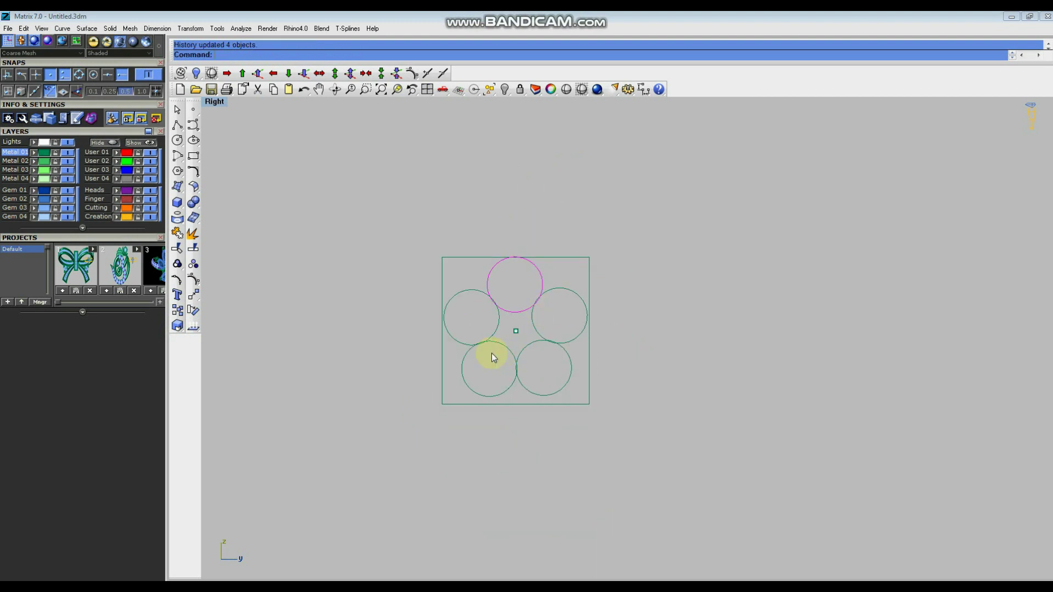
{"action": "left_click_drag", "start_coordinate": [521, 288], "coordinate": [520, 286]}
{"action": "left_click", "coordinate": [490, 301], "text": "shift"}
{"action": "left_click_drag", "start_coordinate": [545, 368], "coordinate": [501, 361], "text": "shift"}
{"action": "scroll", "coordinate": [502, 361], "scroll_direction": "down", "scroll_amount": 3}
{"action": "key", "text": "ctrl+F4"}
{"action": "scroll", "coordinate": [620, 340], "scroll_direction": "down", "scroll_amount": 3}
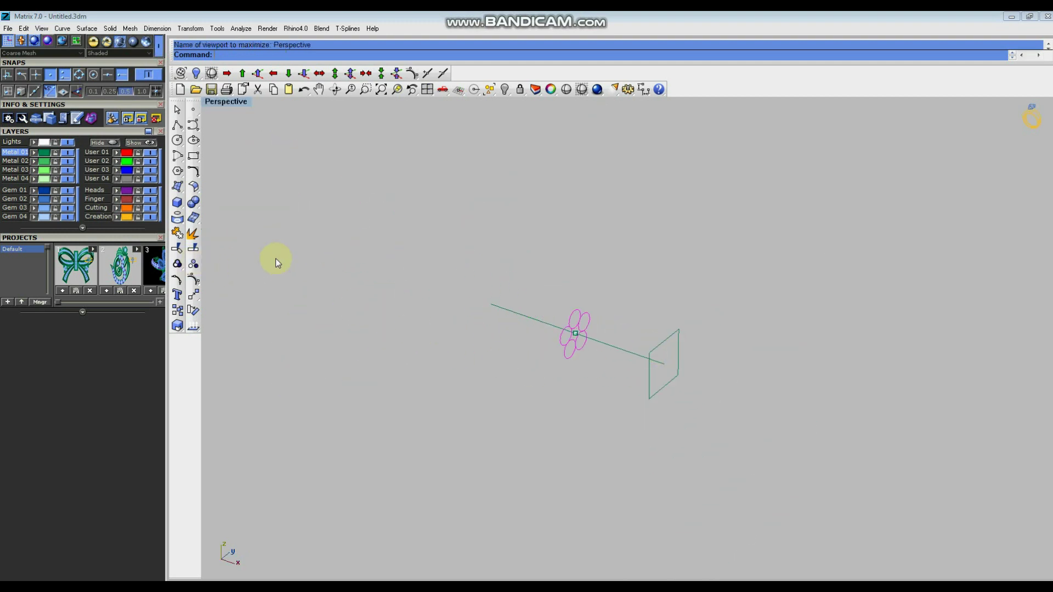
{"action": "left_click", "coordinate": [176, 202]}
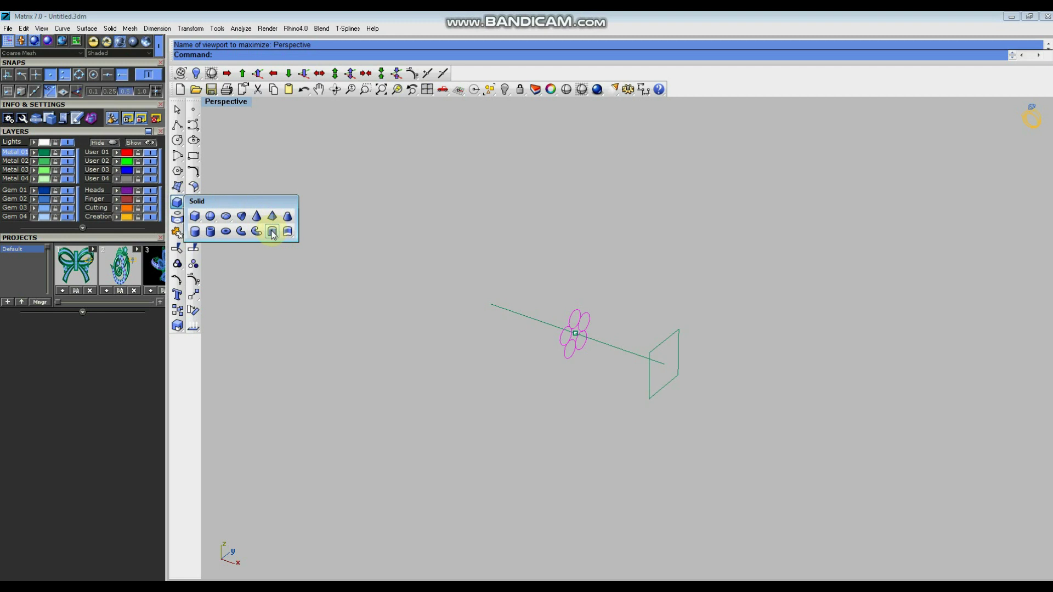
{"action": "left_click", "coordinate": [272, 232]}
{"action": "type", "text": "b"}
{"action": "key", "text": "Return"}
{"action": "left_click", "coordinate": [658, 365]}
- Twist the five cylinders together about the full length of the centre line, using reference points in the Right view
{"action": "right_click_drag", "start_coordinate": [630, 399], "coordinate": [587, 324]}
{"action": "scroll", "coordinate": [587, 323], "scroll_direction": "up", "scroll_amount": 3}
{"action": "left_click", "coordinate": [560, 390]}
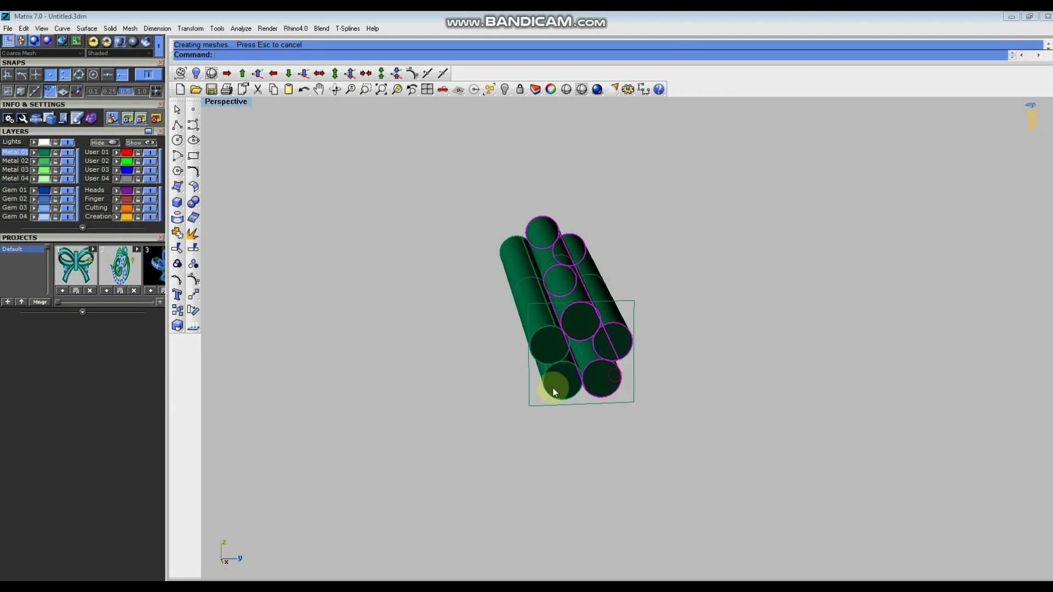
{"action": "key", "text": "ctrl+F1"}
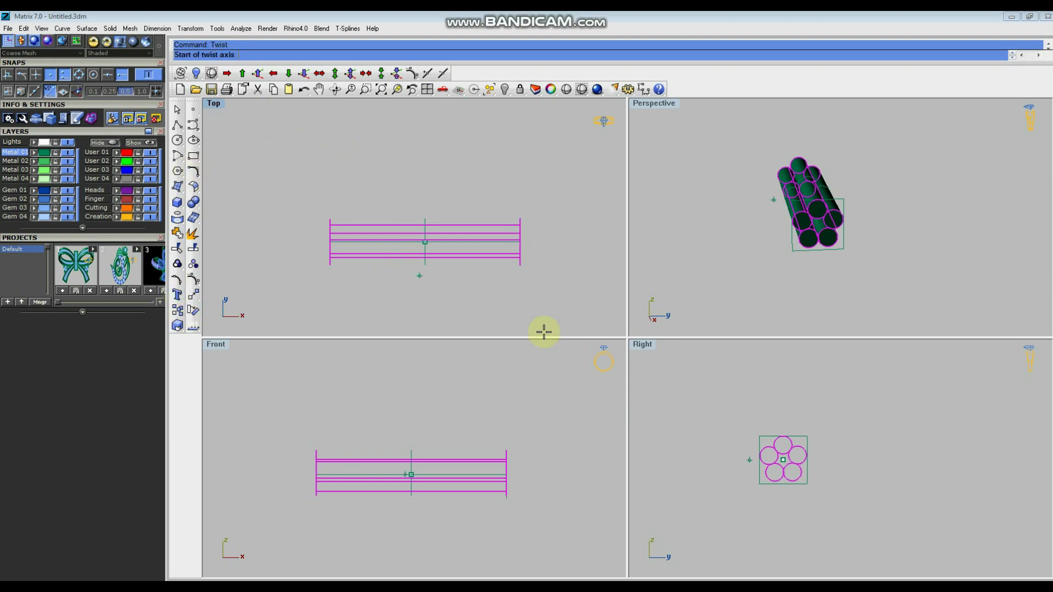
{"action": "scroll", "coordinate": [827, 254], "scroll_direction": "up", "scroll_amount": 3}
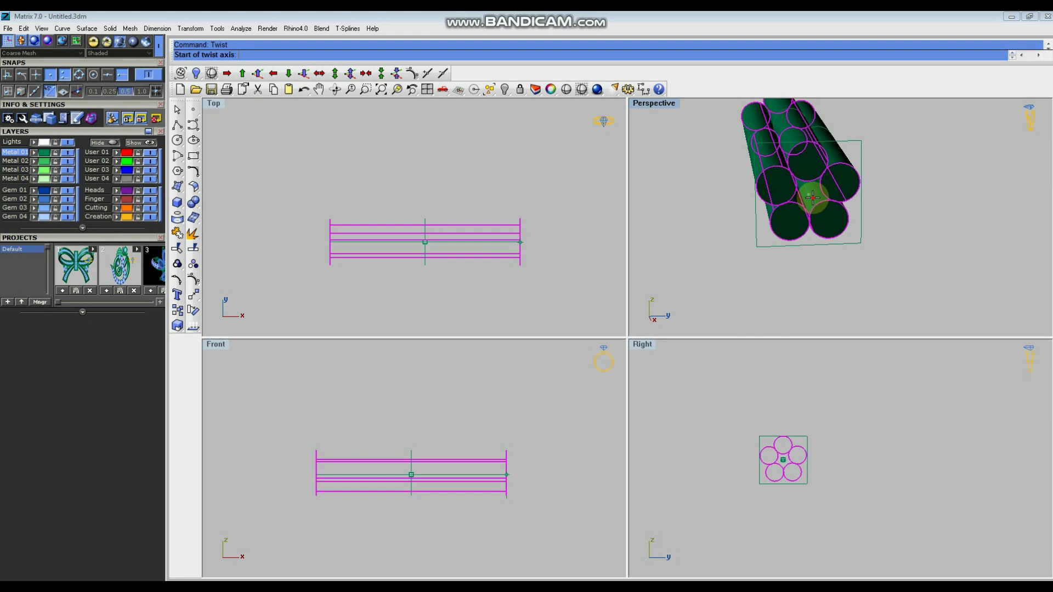
{"action": "scroll", "coordinate": [329, 240], "scroll_direction": "up", "scroll_amount": 5}
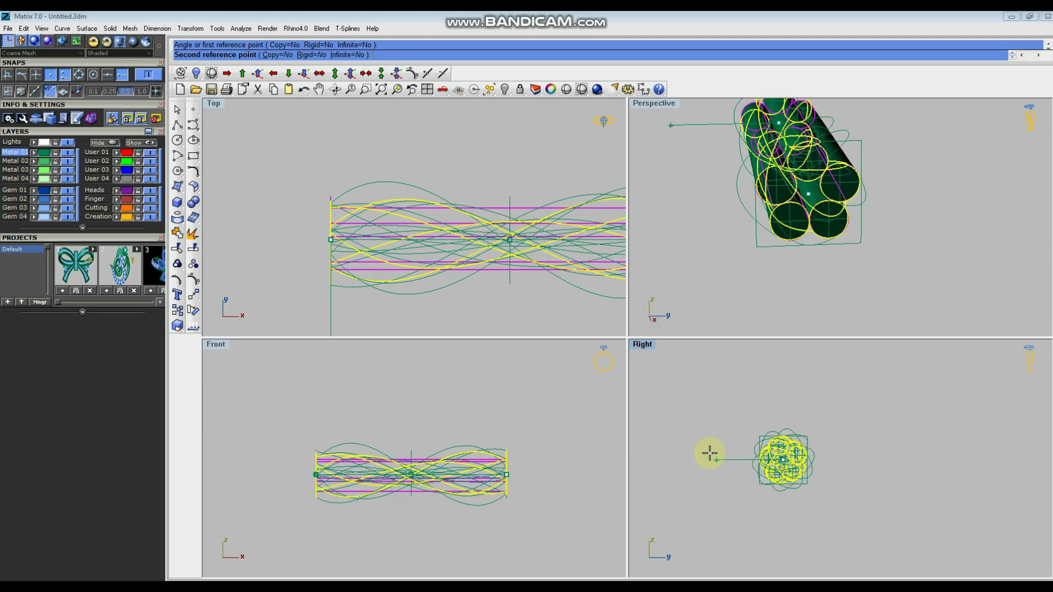
{"action": "left_click", "coordinate": [775, 390]}
- Examine the twisted bundle of cylinders from several angles in the Perspective view
{"action": "right_click_drag", "start_coordinate": [717, 280], "coordinate": [830, 228]}
{"action": "scroll", "coordinate": [463, 251], "scroll_direction": "down", "scroll_amount": 2}
{"action": "scroll", "coordinate": [390, 236], "scroll_direction": "up", "scroll_amount": 3}
{"action": "scroll", "coordinate": [390, 236], "scroll_direction": "down", "scroll_amount": 1}
{"action": "right_click_drag", "start_coordinate": [814, 282], "coordinate": [749, 217]}
{"action": "scroll", "coordinate": [812, 210], "scroll_direction": "up", "scroll_amount": 3}
{"action": "scroll", "coordinate": [792, 235], "scroll_direction": "down", "scroll_amount": 3}
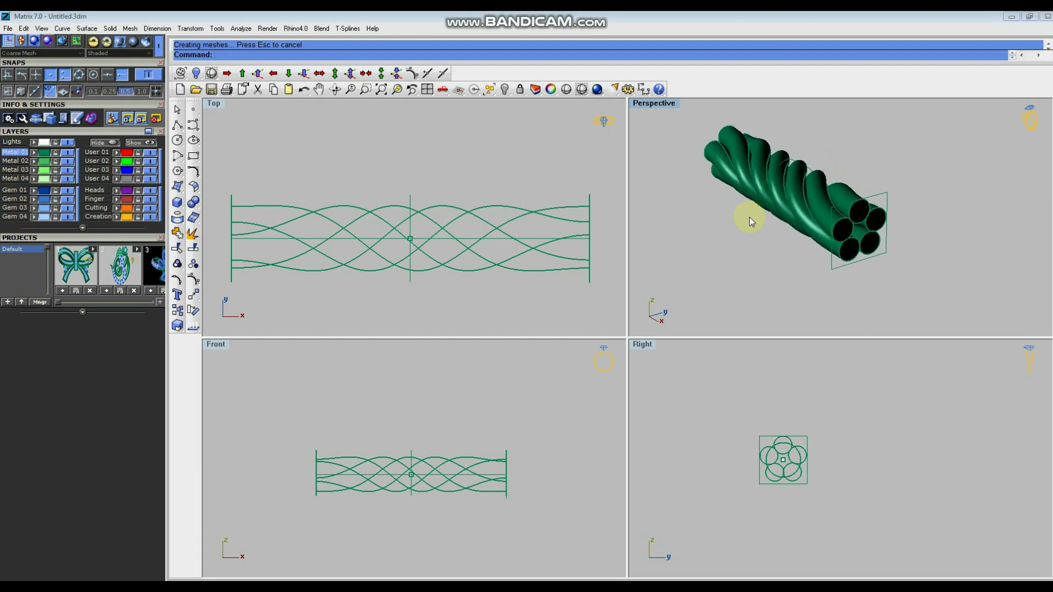